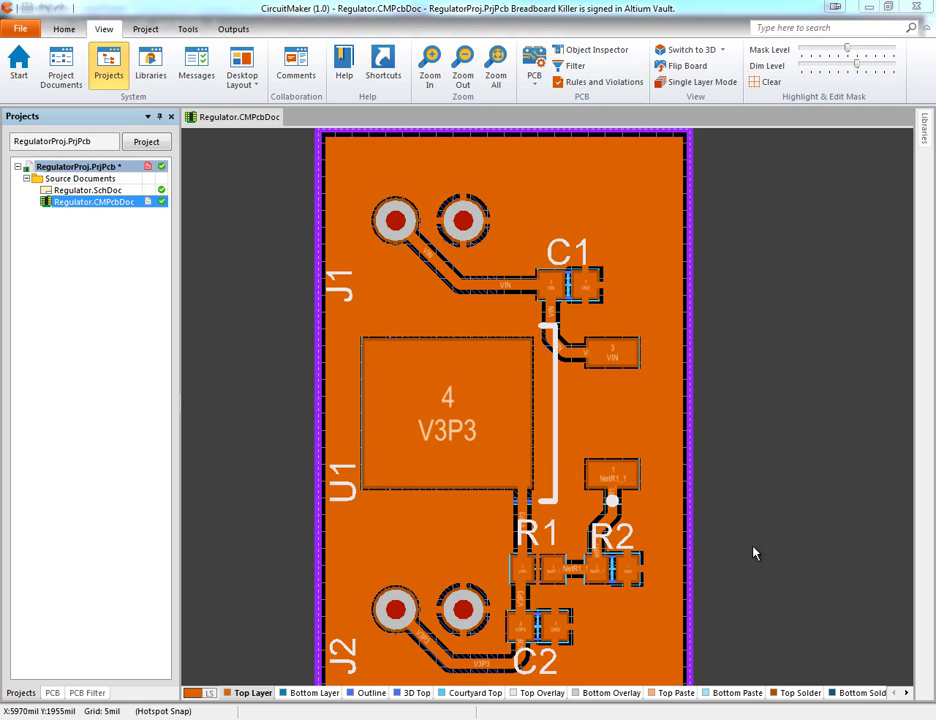
- Start Generate outputs from the Project commands after adjusting the board view
{"action": "right_click_drag", "start_coordinate": [738, 529], "coordinate": [732, 569]}
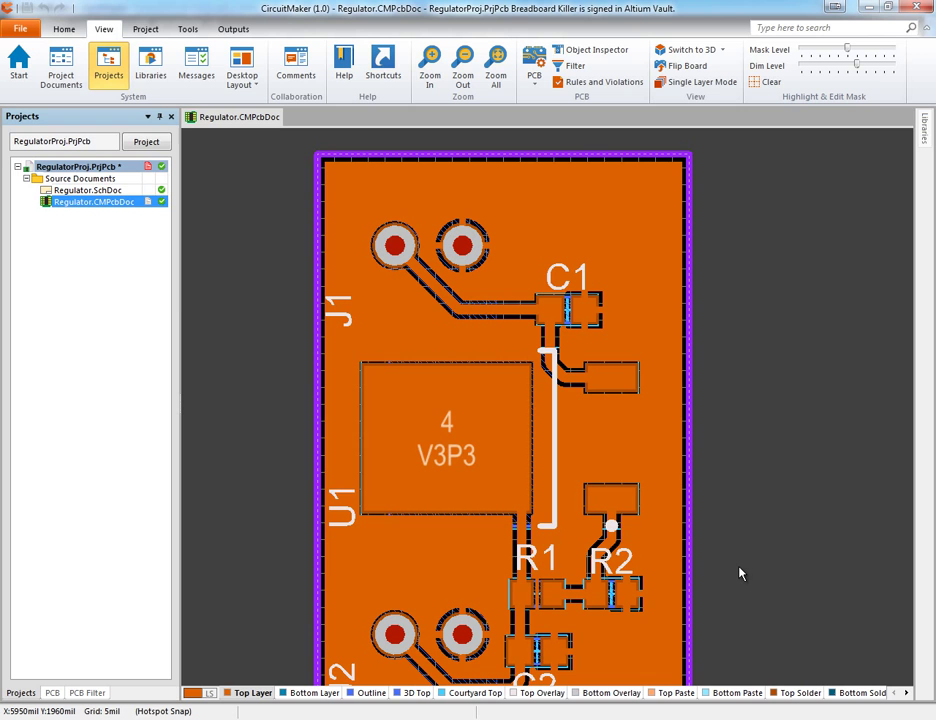
{"action": "right_click_drag", "start_coordinate": [725, 545], "coordinate": [733, 469]}
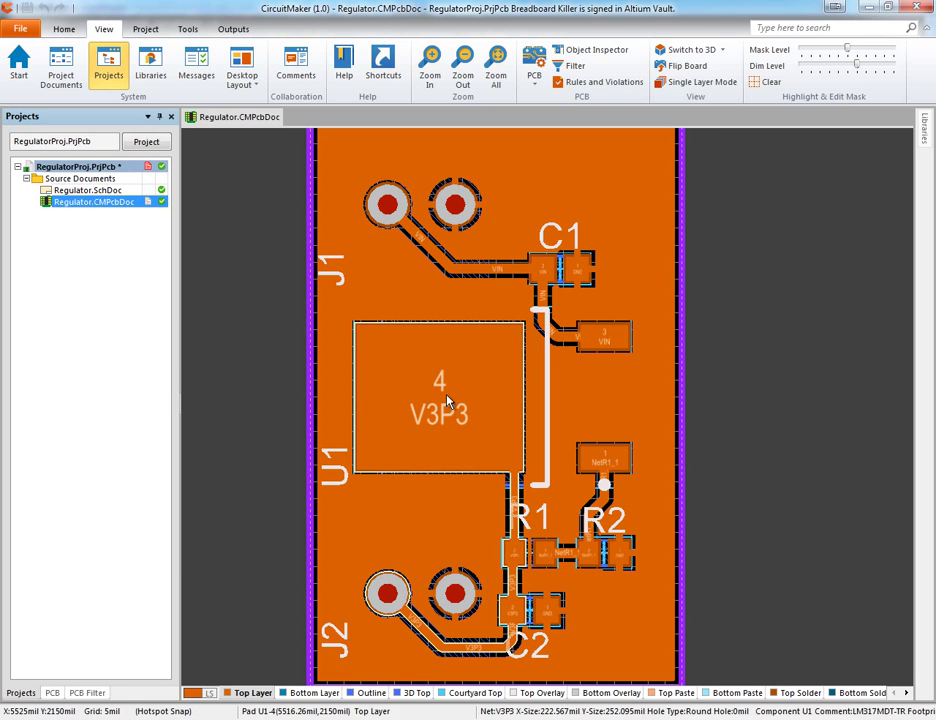
{"action": "right_click_drag", "start_coordinate": [338, 346], "coordinate": [364, 359]}
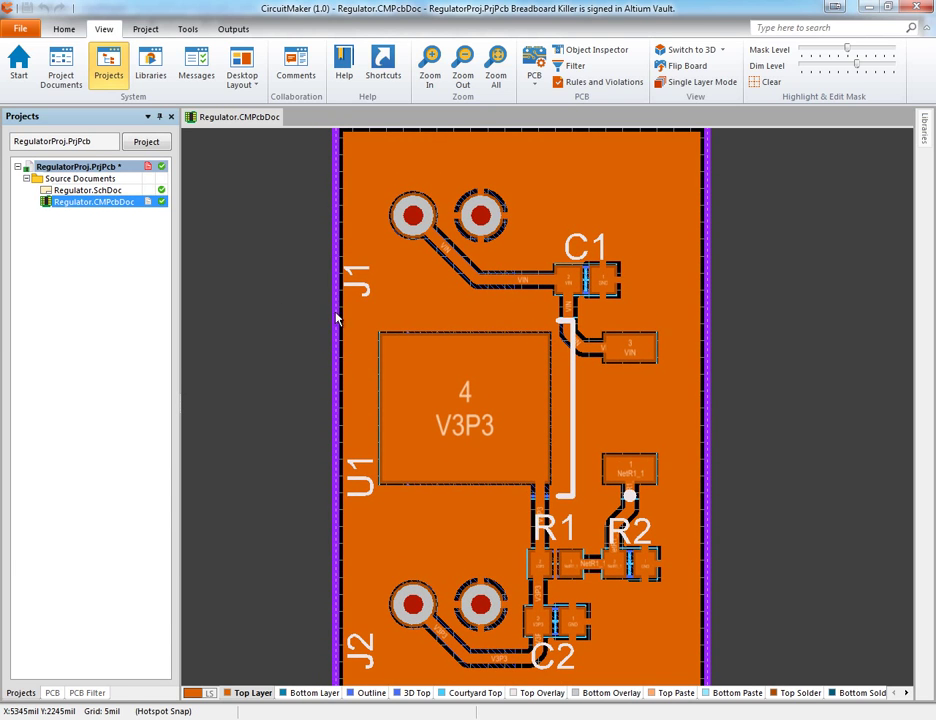
{"action": "left_click", "coordinate": [148, 29]}
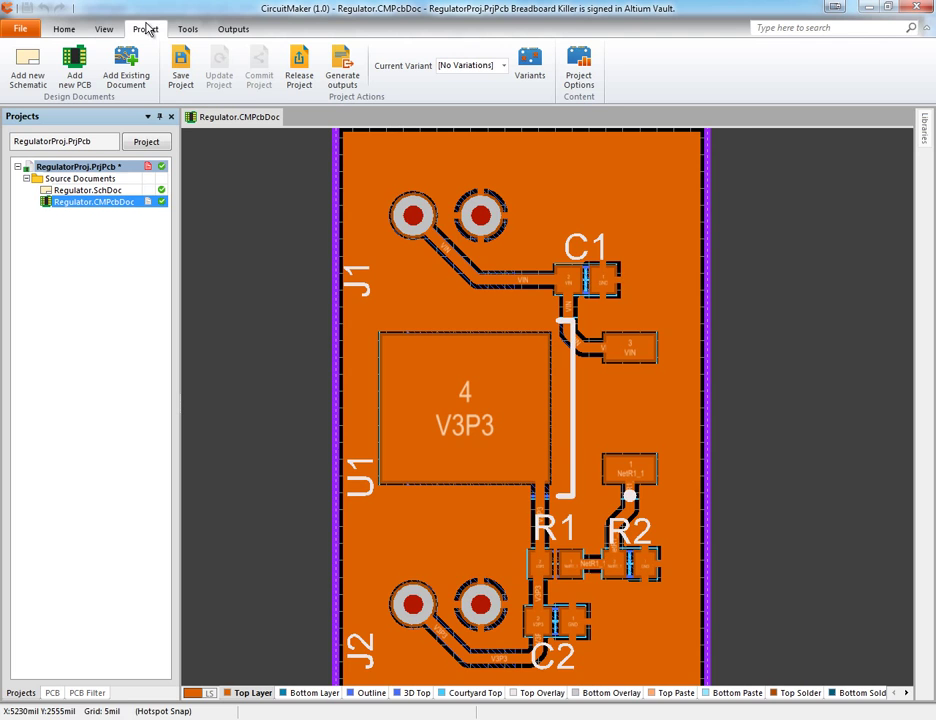
{"action": "mouse_move", "coordinate": [694, 272]}
{"action": "right_mouse_down"}
{"action": "mouse_move", "coordinate": [699, 265]}
{"action": "mouse_move", "coordinate": [652, 246]}
{"action": "mouse_move", "coordinate": [679, 272]}
{"action": "right_mouse_up"}
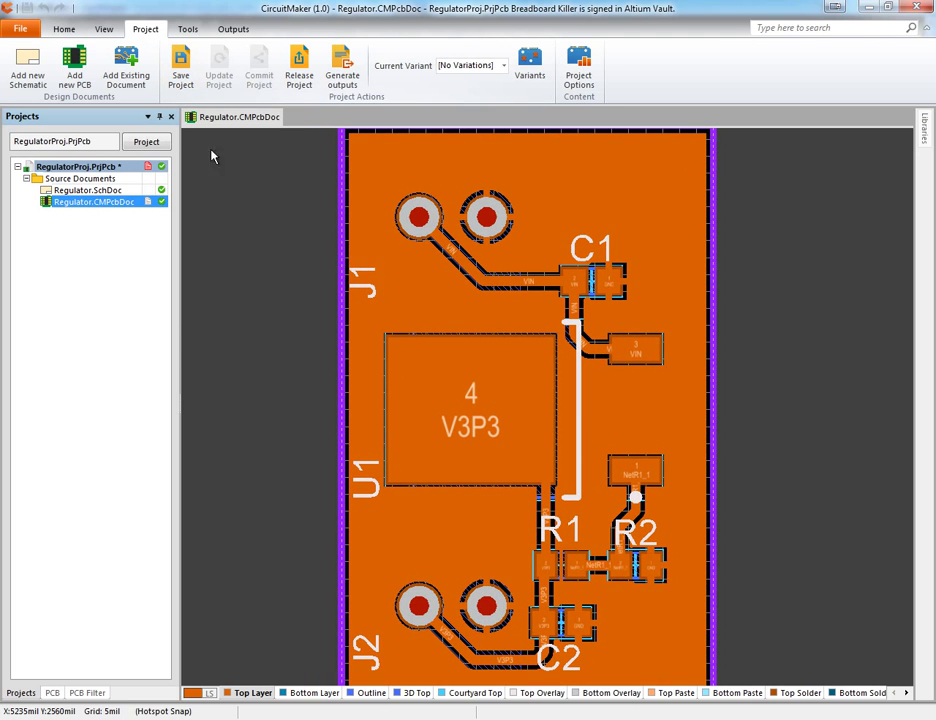
{"action": "left_click", "coordinate": [346, 83]}
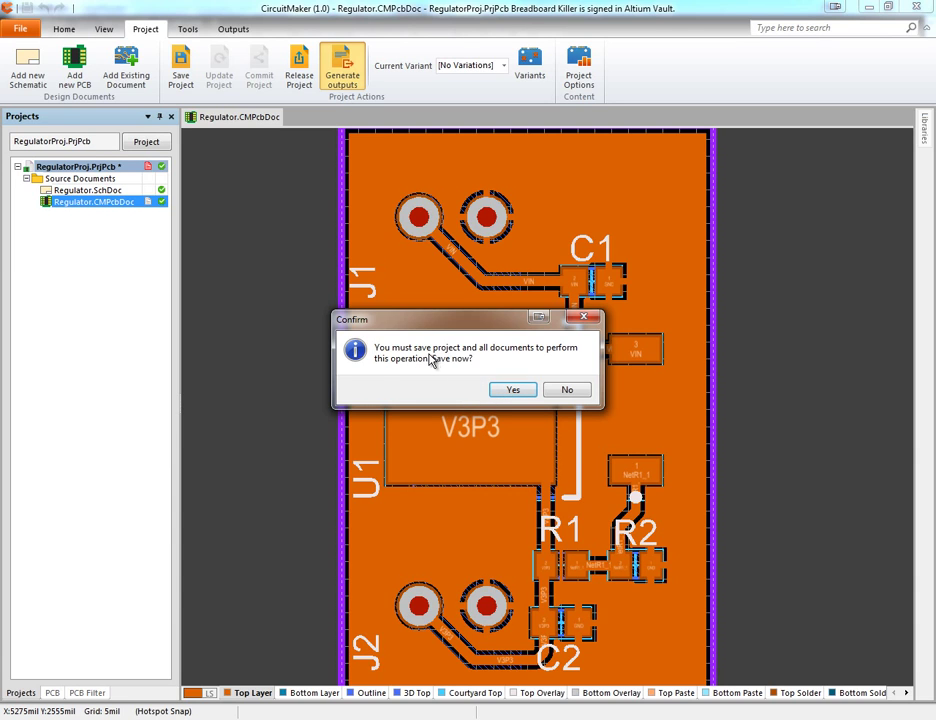
- Agree to save the project and documents, then agree to commit it
{"action": "left_click_drag", "start_coordinate": [430, 332], "coordinate": [451, 345]}
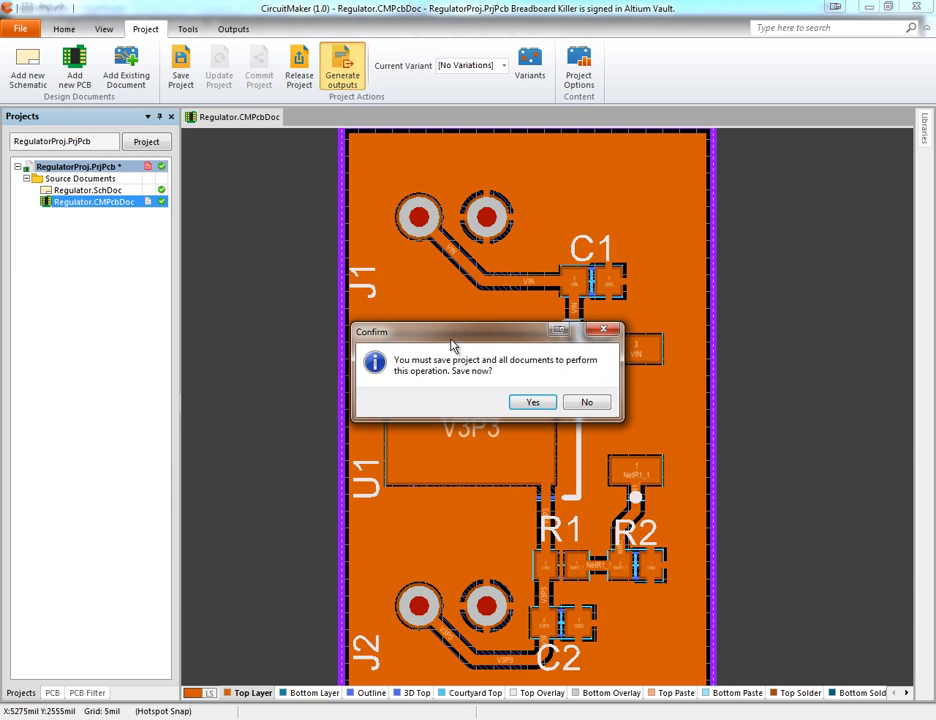
{"action": "left_click", "coordinate": [532, 402]}
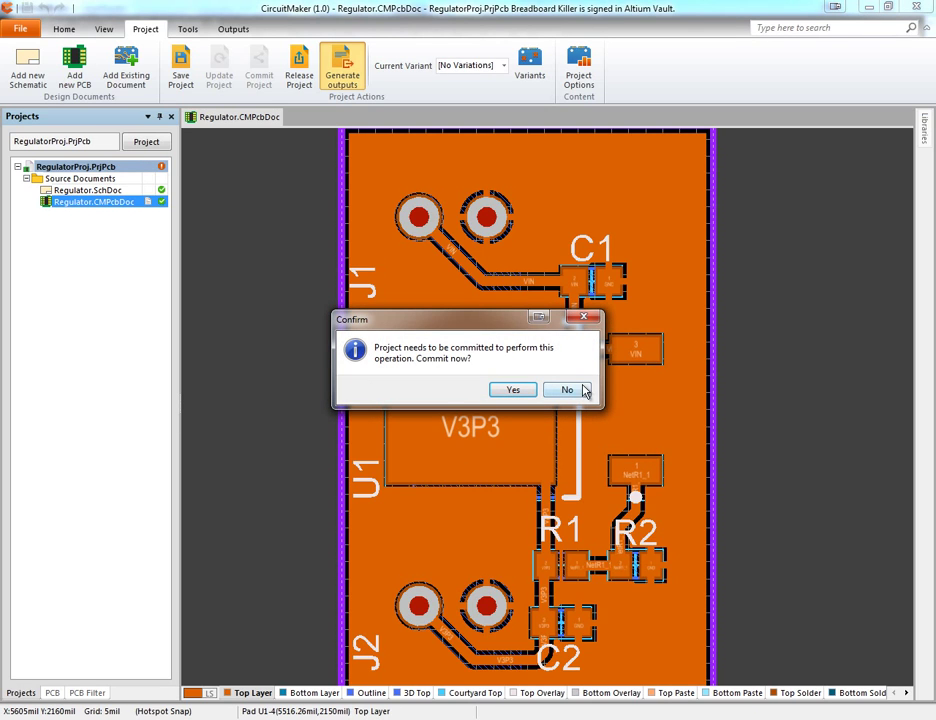
{"action": "left_click", "coordinate": [512, 390]}
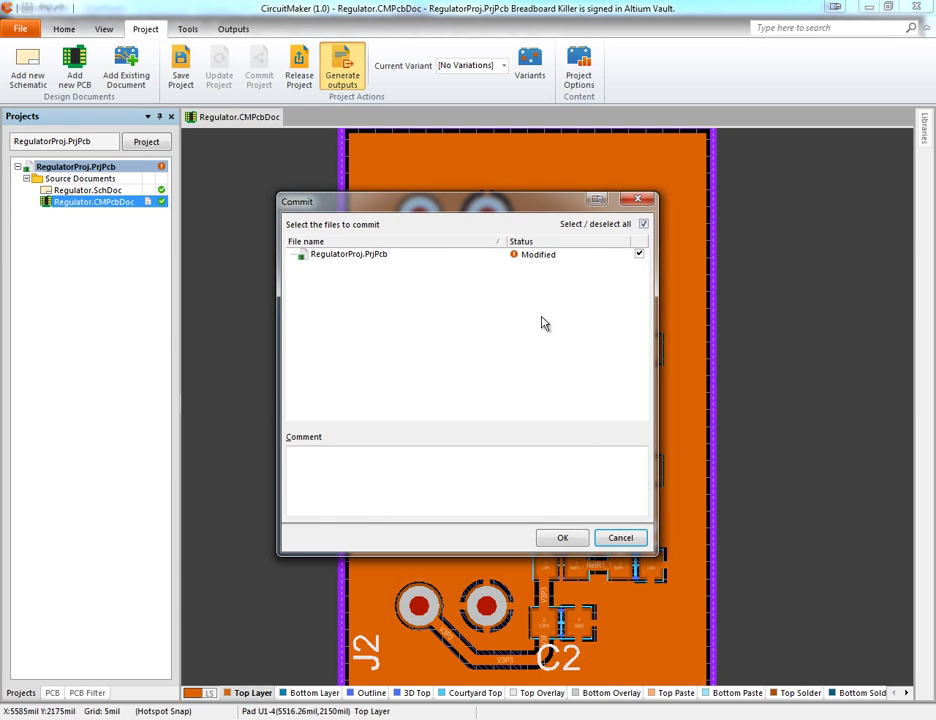
{"action": "left_click", "coordinate": [464, 477]}
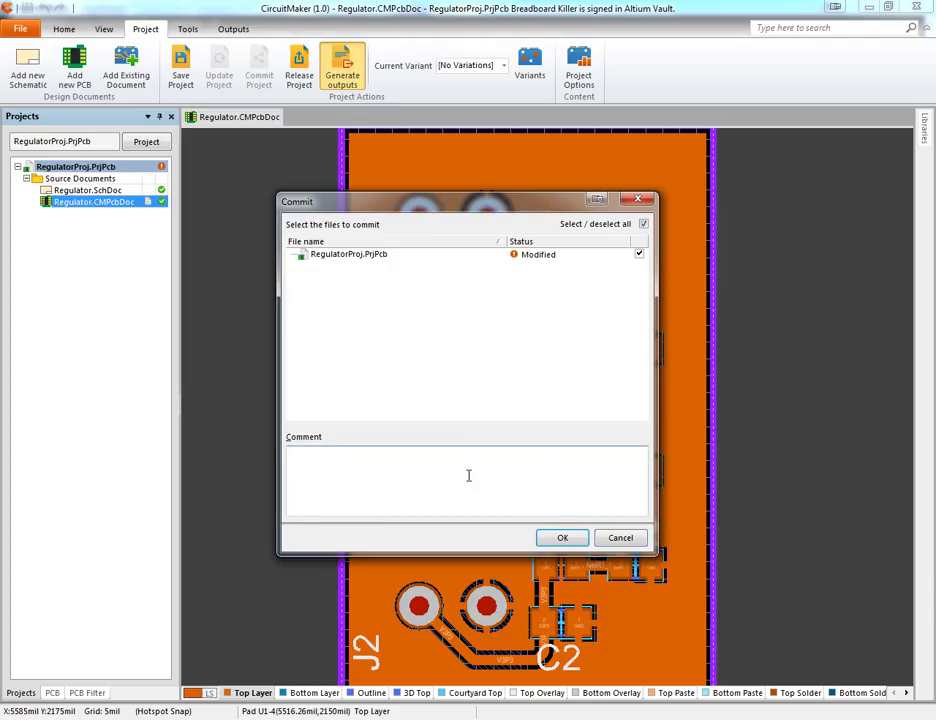
- Confirm the commit with no comment, then tick Gerber Files and NC Drill Files for generation
{"action": "left_click", "coordinate": [562, 538]}
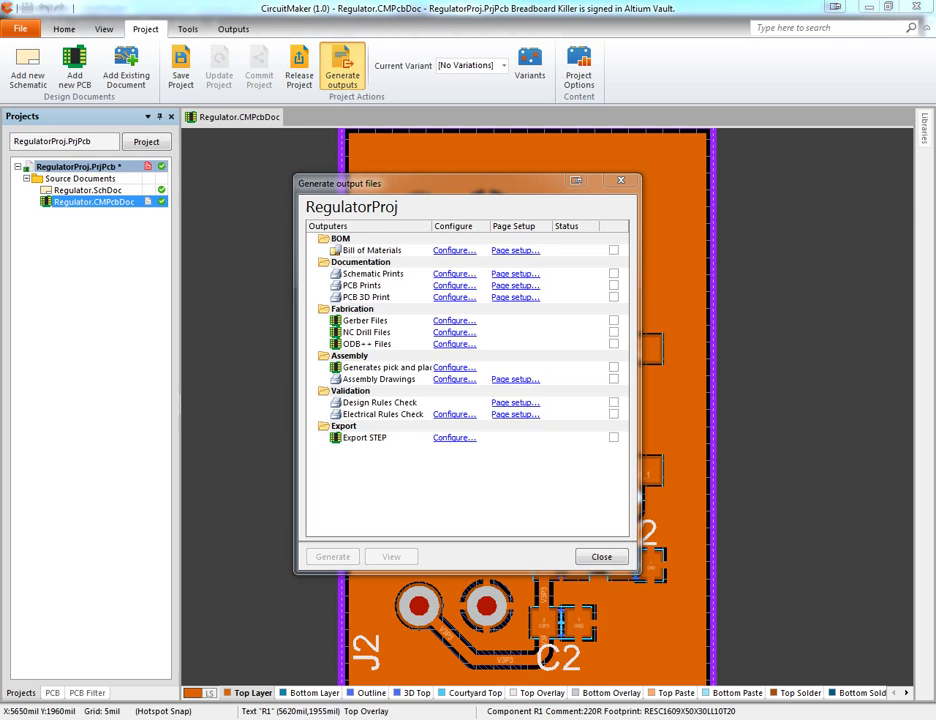
{"action": "left_click_drag", "start_coordinate": [519, 186], "coordinate": [549, 196]}
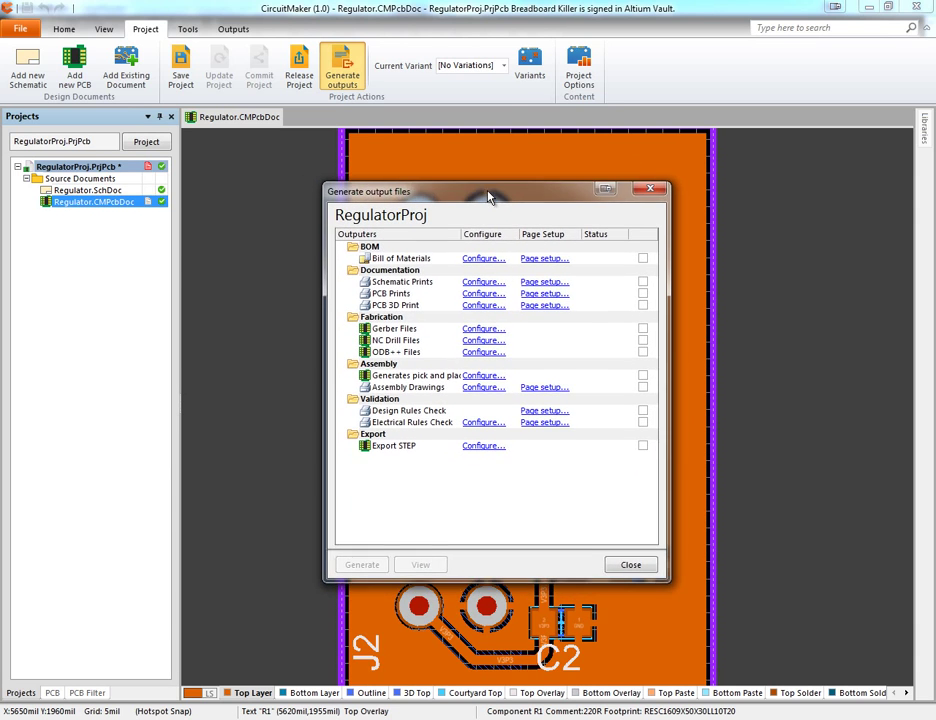
{"action": "left_click", "coordinate": [388, 330]}
{"action": "left_click", "coordinate": [390, 340]}
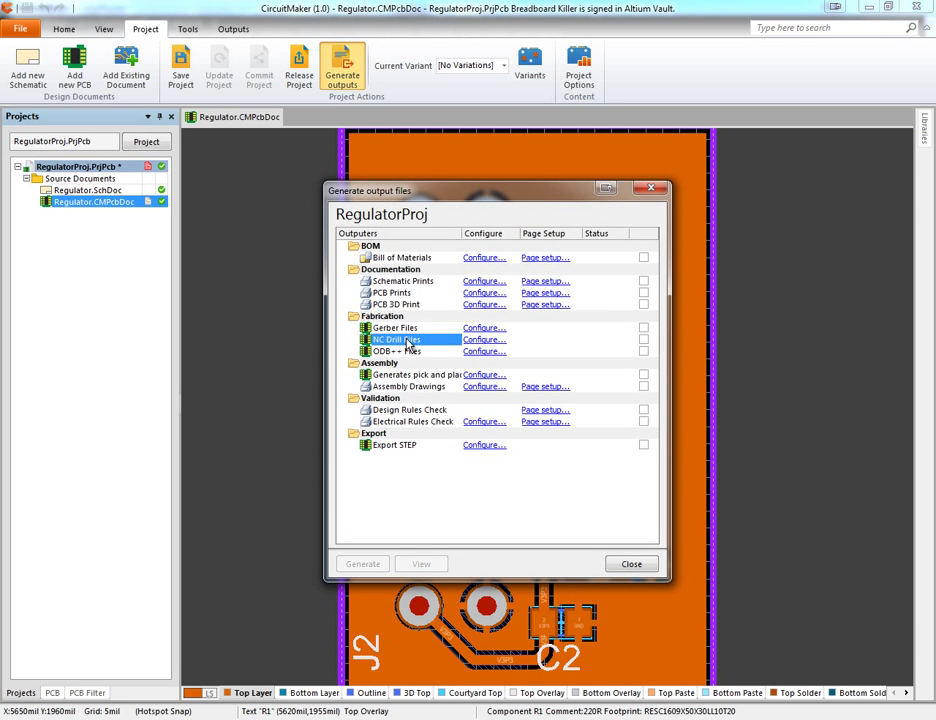
{"action": "left_click", "coordinate": [644, 328]}
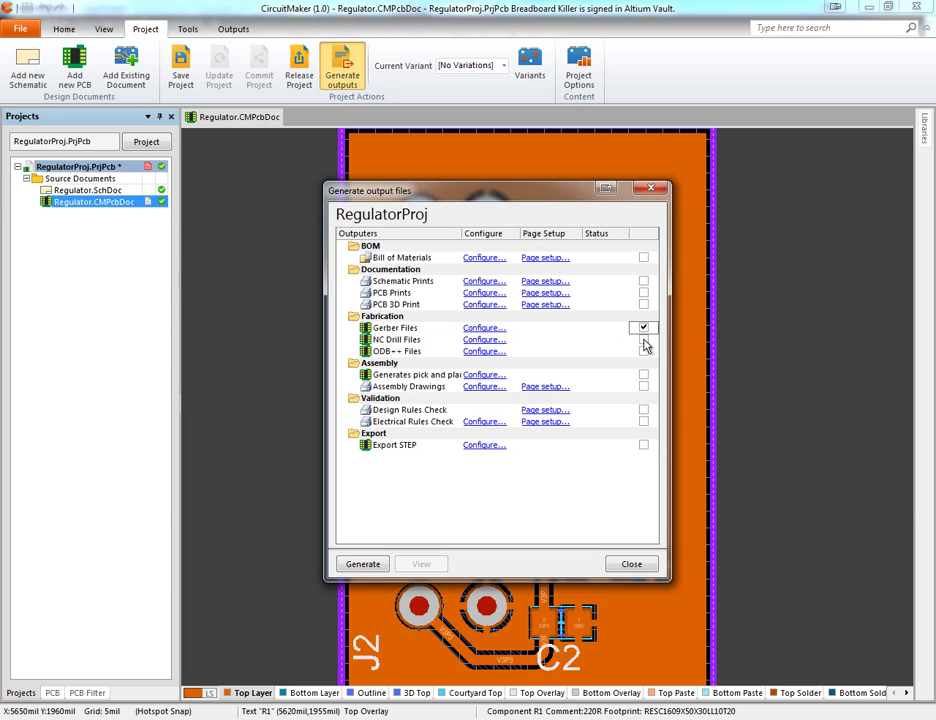
{"action": "left_click", "coordinate": [644, 340]}
- Open the Gerber Files configuration, keeping Inches units and the 2:4 number format
{"action": "left_click", "coordinate": [485, 329]}
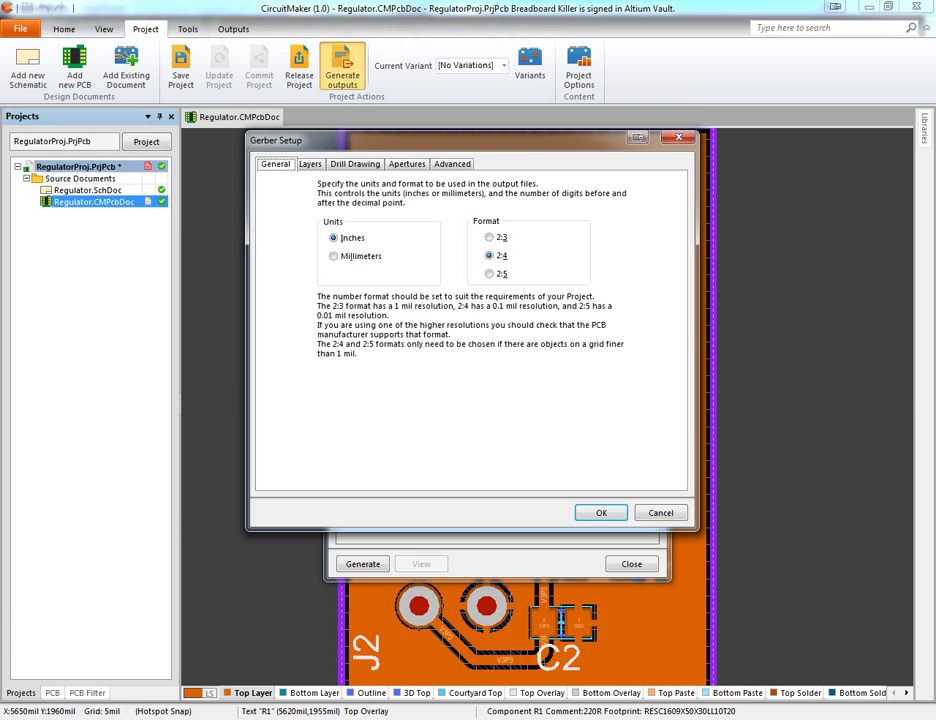
{"action": "left_click_drag", "start_coordinate": [480, 142], "coordinate": [522, 172]}
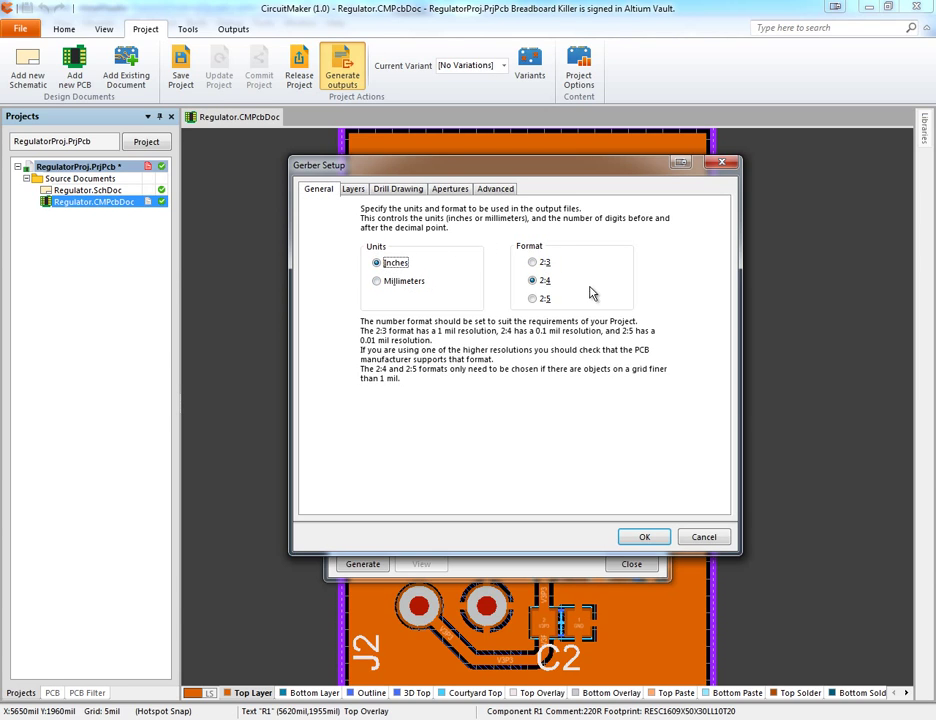
{"action": "left_click", "coordinate": [542, 283]}
- Plot the top and bottom overlay, solder and copper layers
{"action": "left_click", "coordinate": [354, 190]}
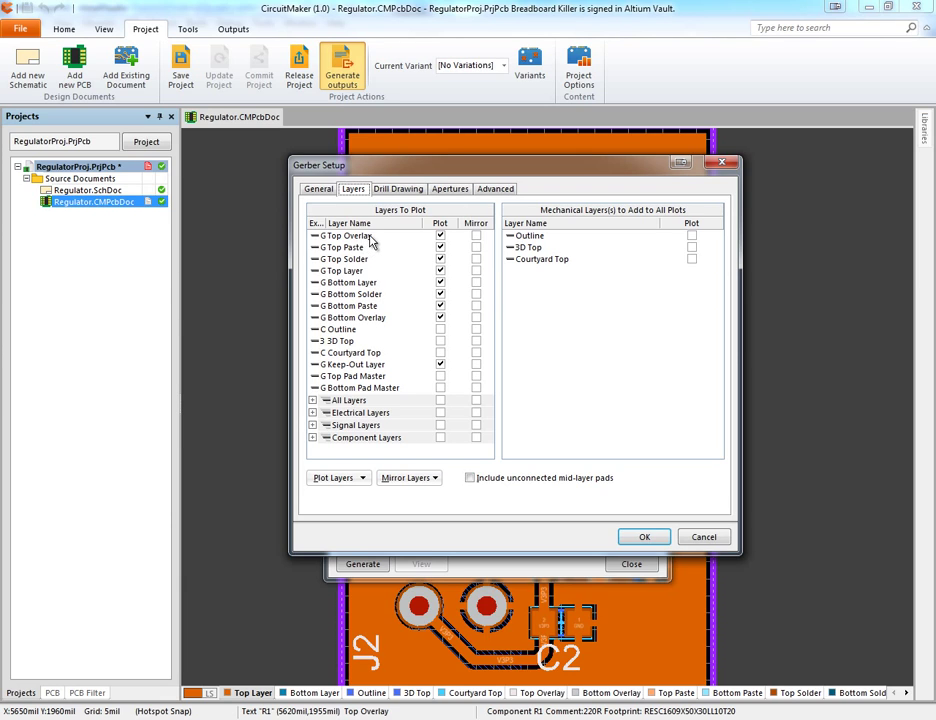
{"action": "left_click", "coordinate": [371, 238]}
{"action": "left_click", "coordinate": [349, 260]}
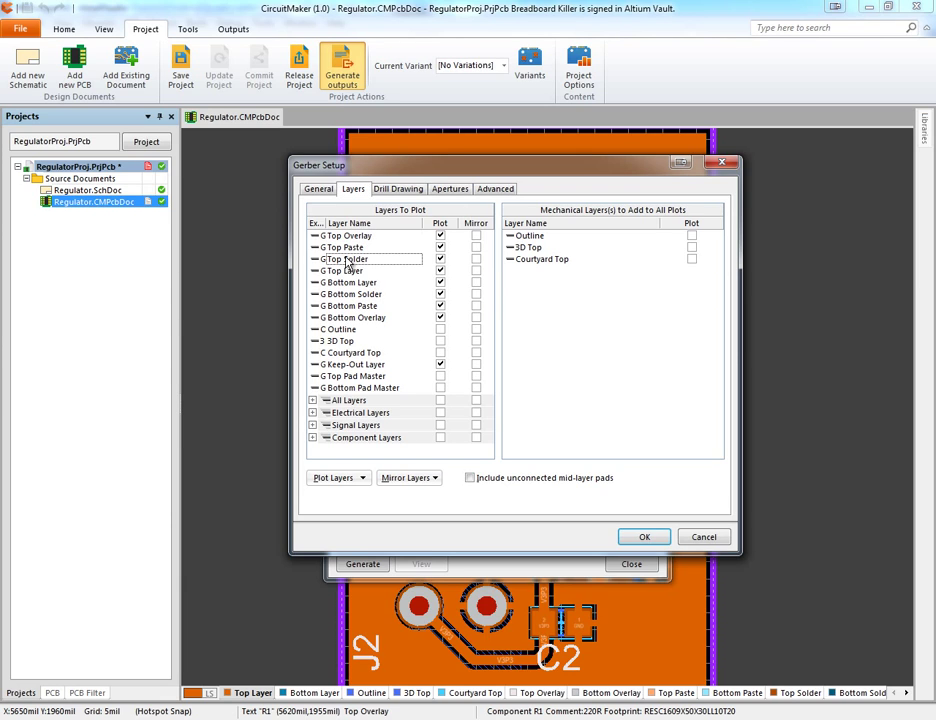
{"action": "left_click", "coordinate": [360, 273]}
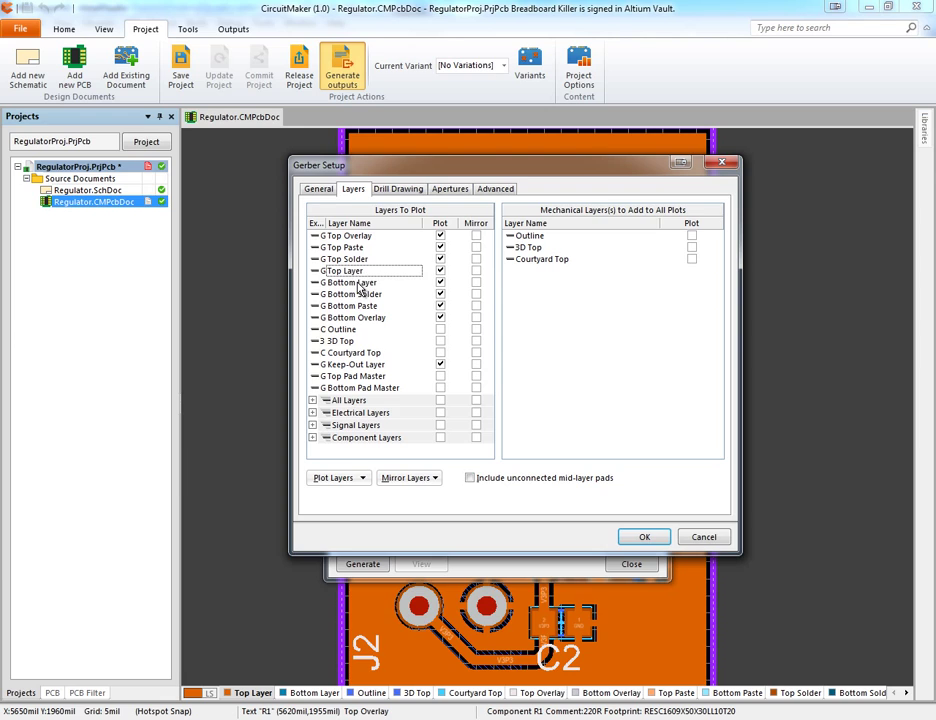
{"action": "left_click", "coordinate": [358, 284]}
{"action": "left_click", "coordinate": [366, 294]}
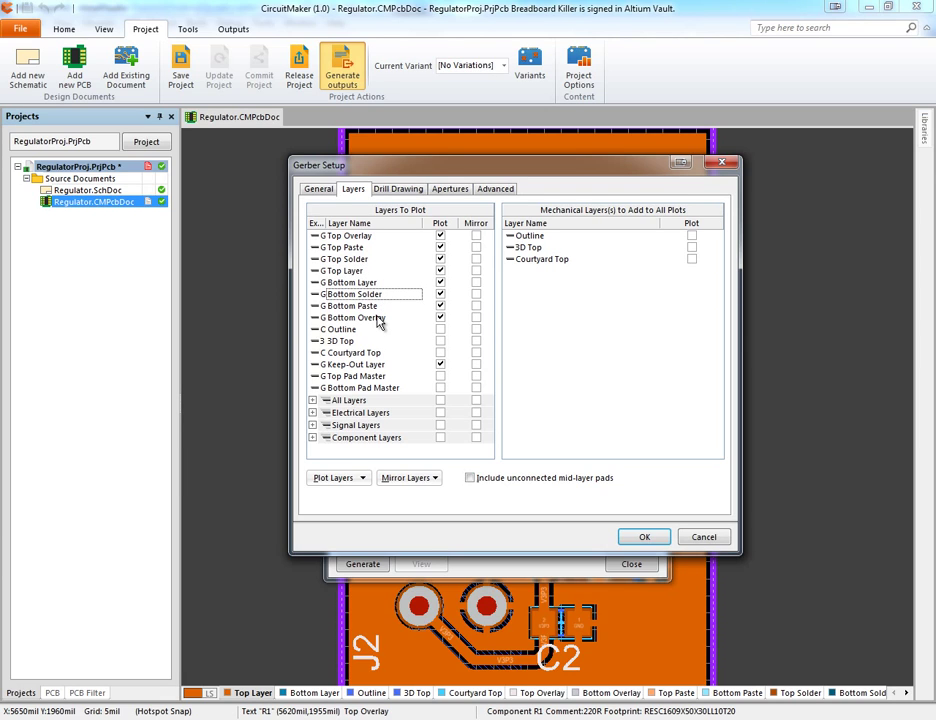
{"action": "left_click", "coordinate": [378, 319]}
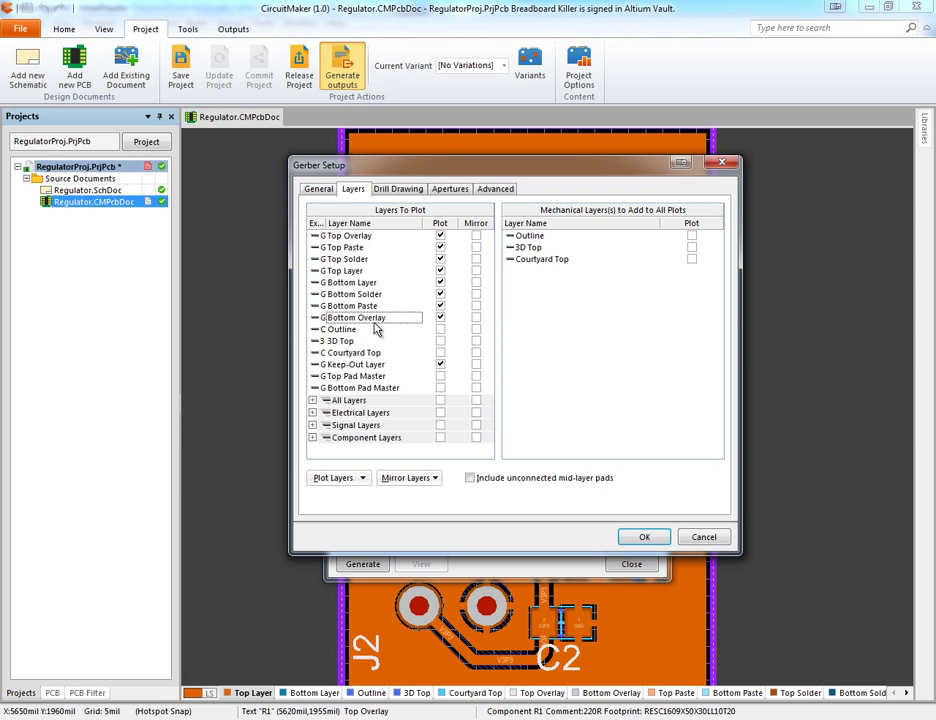
- Include the top and bottom paste layers and the Keep-Out Layer
{"action": "left_click", "coordinate": [358, 306]}
{"action": "left_click", "coordinate": [358, 247]}
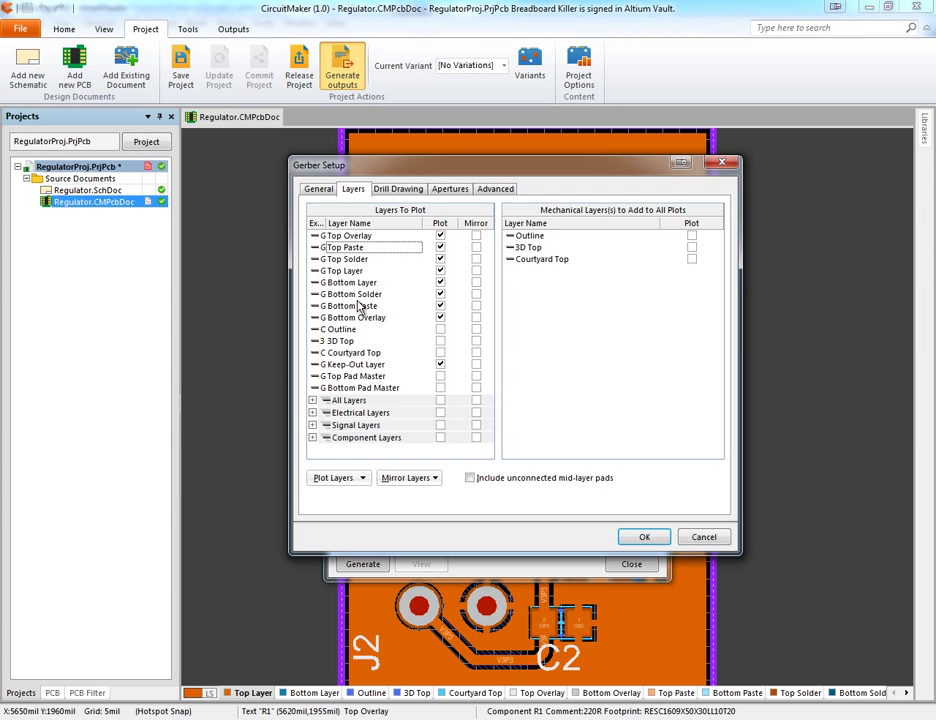
{"action": "left_click", "coordinate": [358, 306]}
{"action": "left_click", "coordinate": [358, 247]}
{"action": "left_click", "coordinate": [358, 306]}
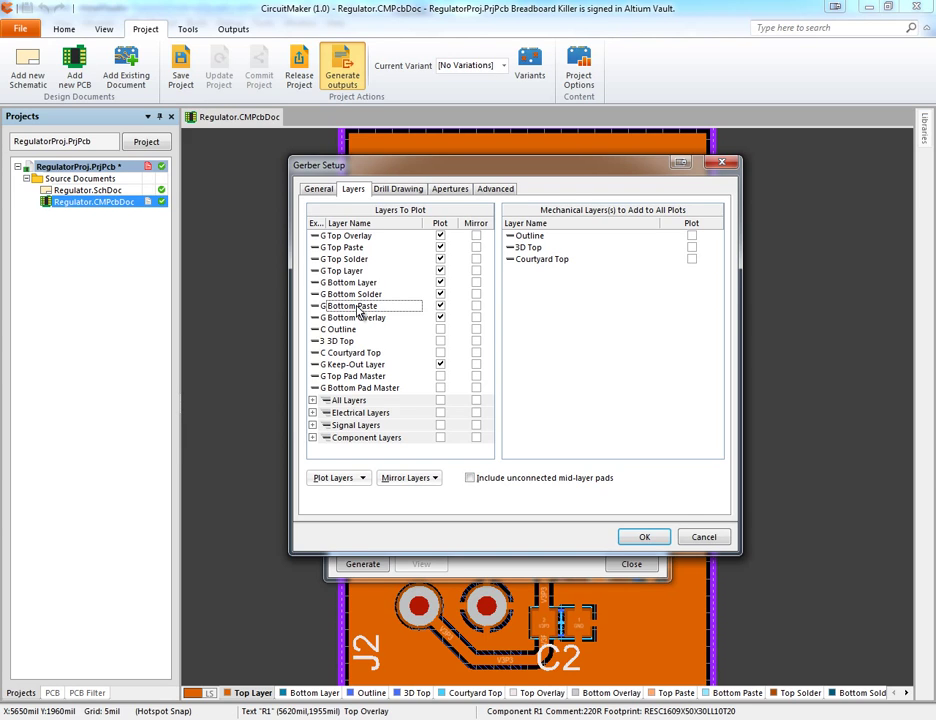
{"action": "left_click", "coordinate": [366, 366]}
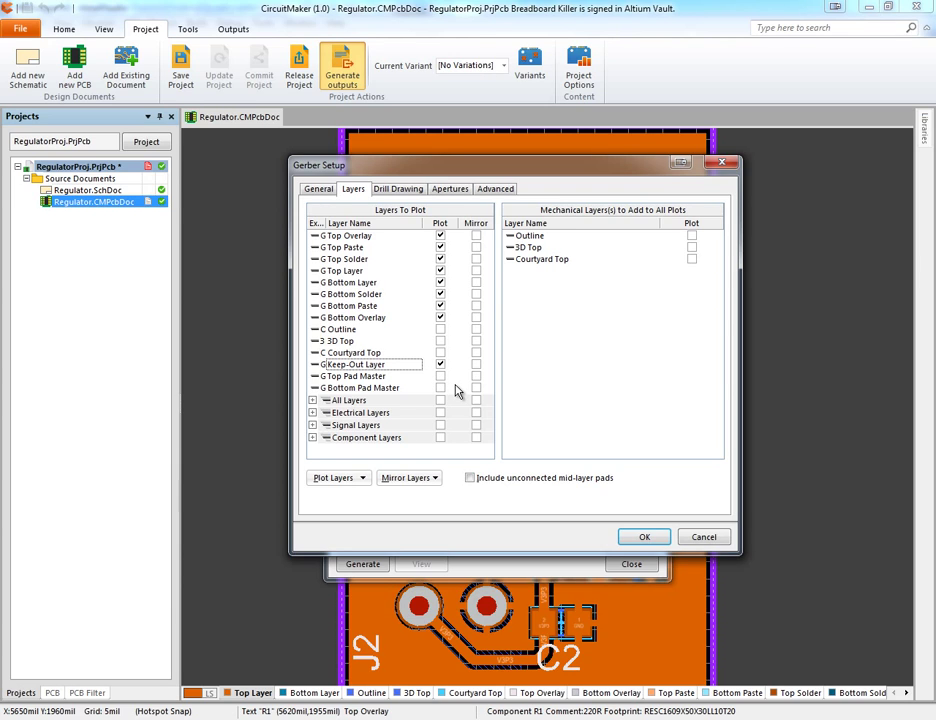
{"action": "key", "text": "shift+Tab"}
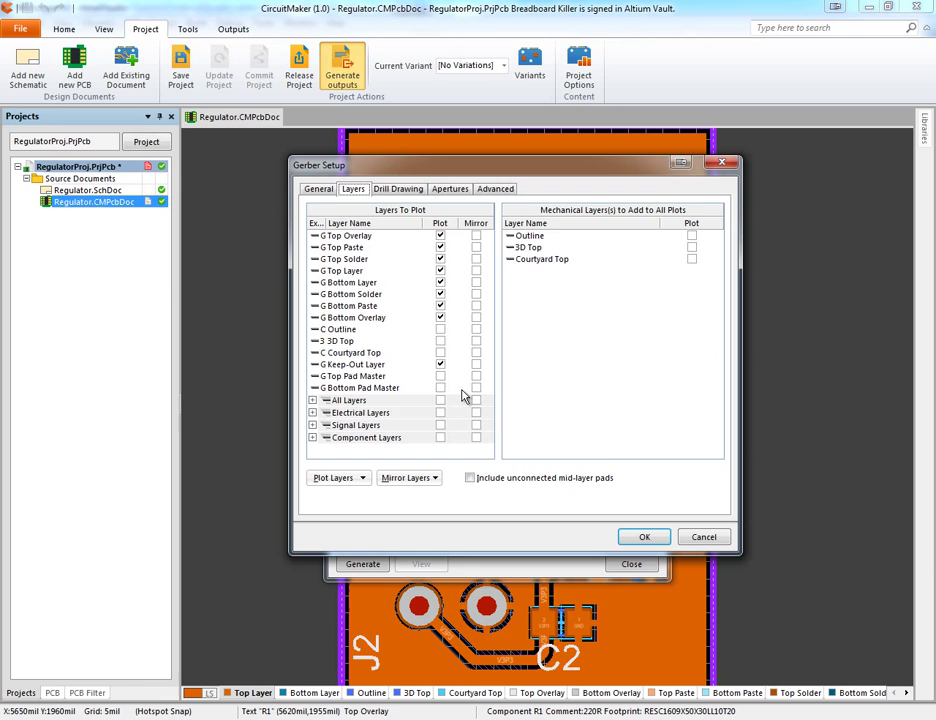
- Check the aperture settings, then choose 'Keep leading and trailing zero' in the Advanced settings
{"action": "left_click", "coordinate": [452, 189]}
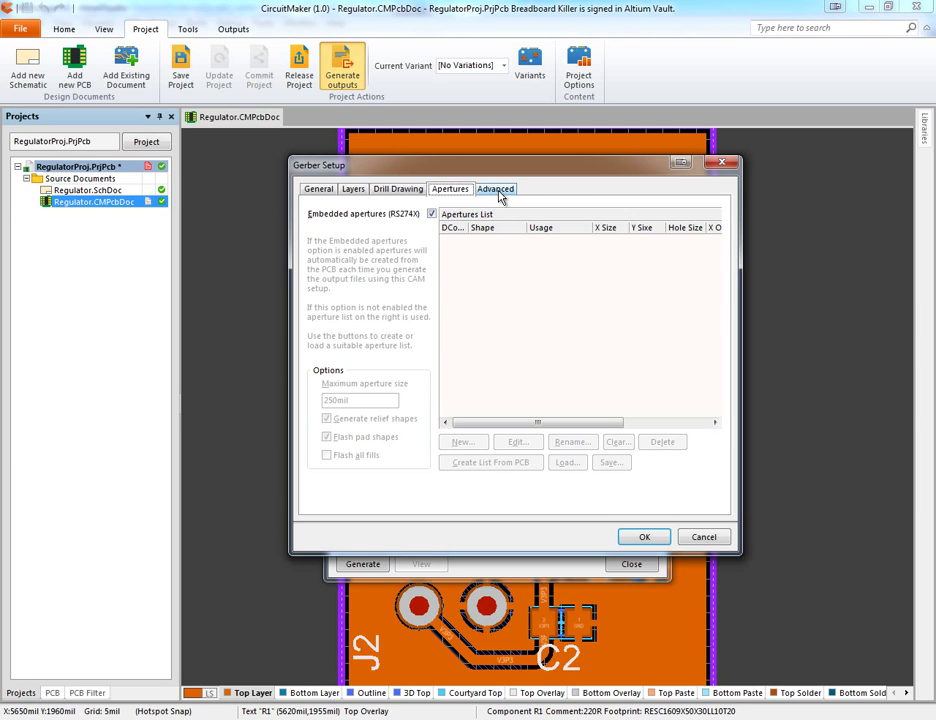
{"action": "left_click", "coordinate": [496, 190]}
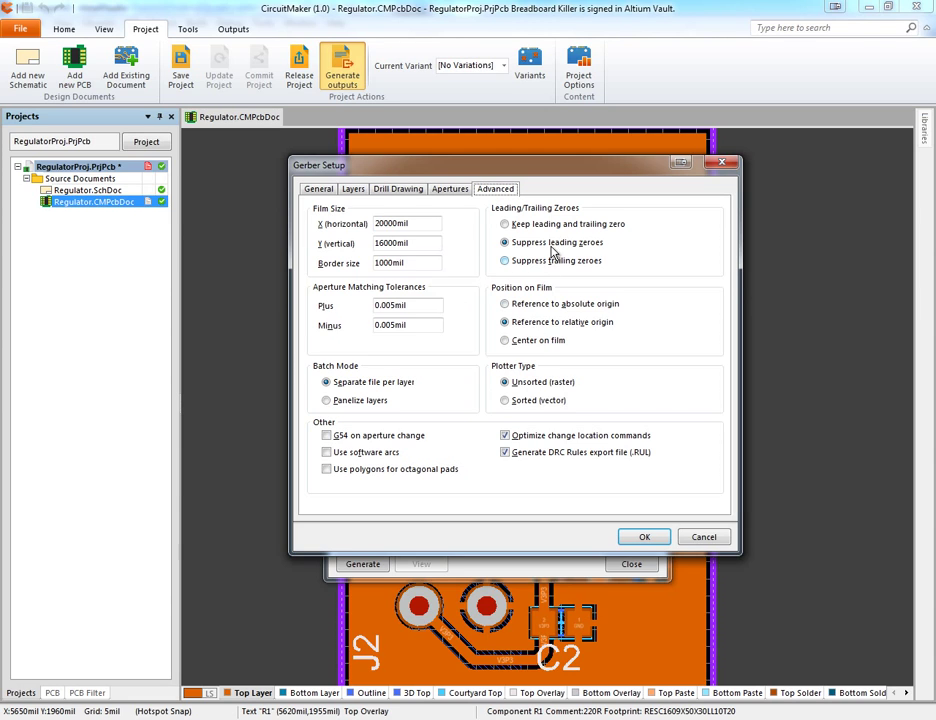
{"action": "left_click", "coordinate": [510, 226]}
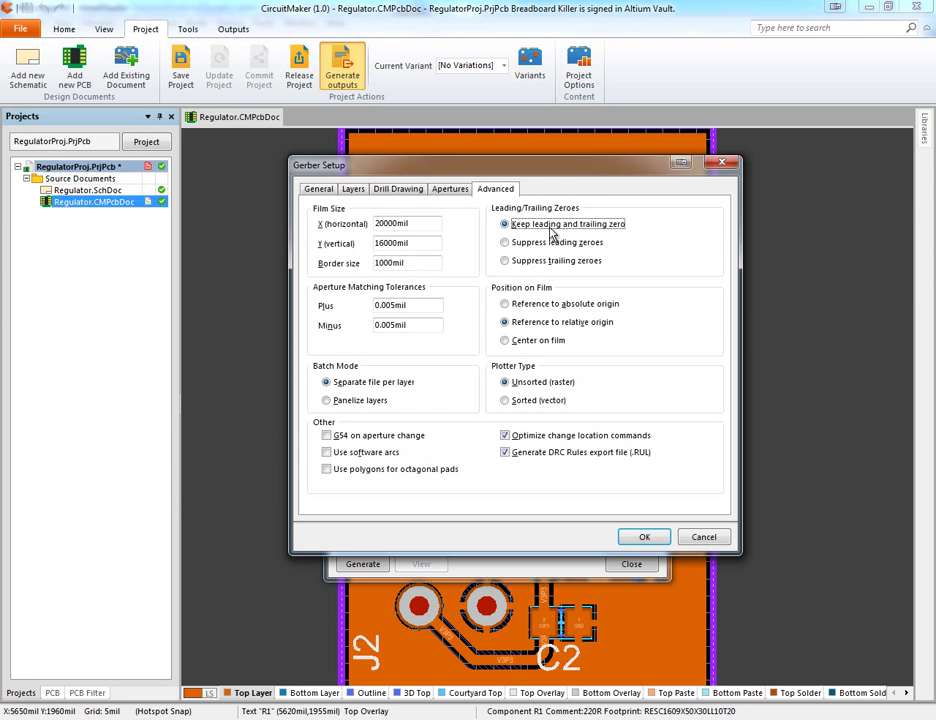
{"action": "left_click", "coordinate": [643, 540]}
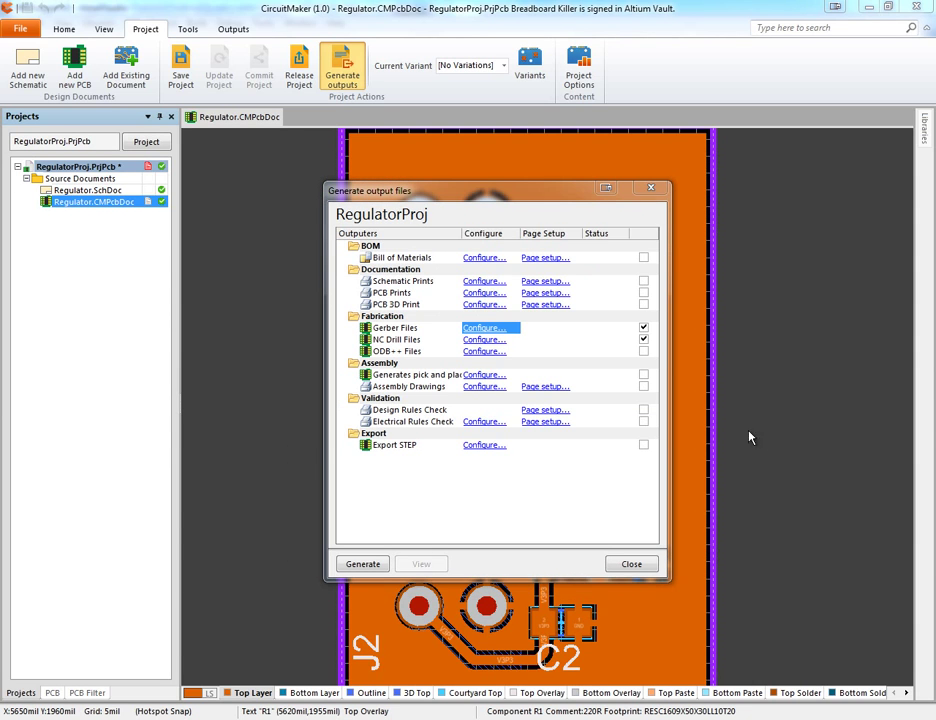
{"action": "left_click", "coordinate": [455, 340]}
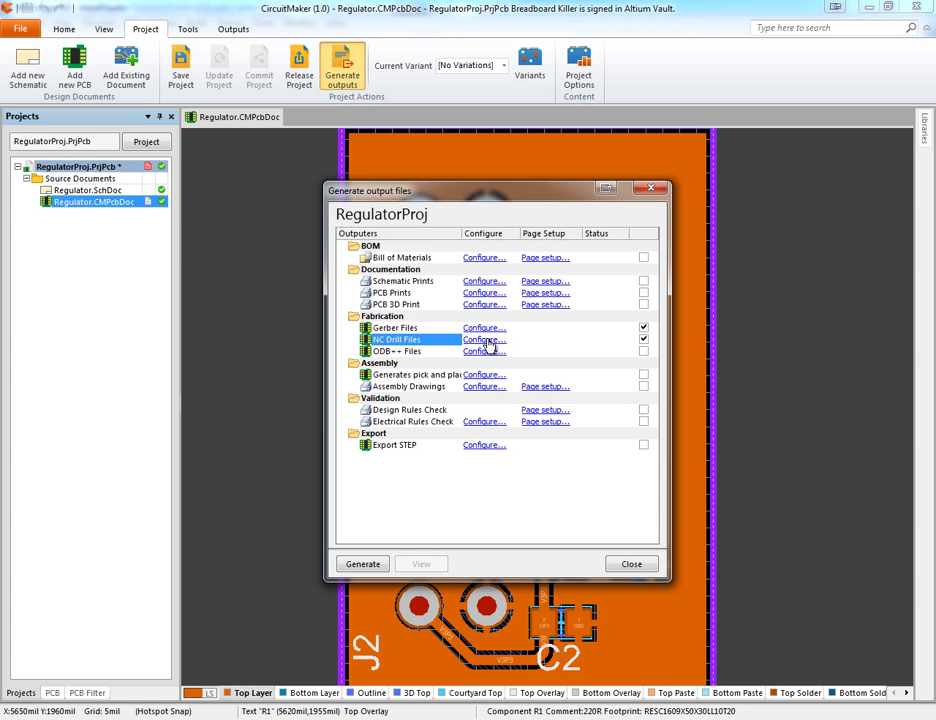
{"action": "left_click", "coordinate": [489, 343]}
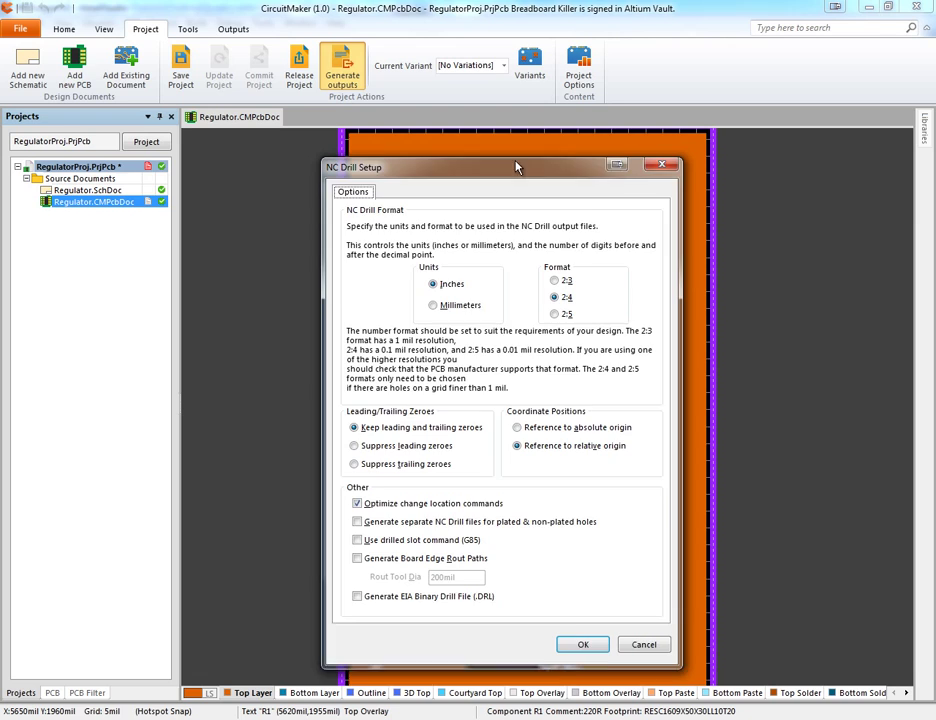
{"action": "left_click", "coordinate": [449, 280]}
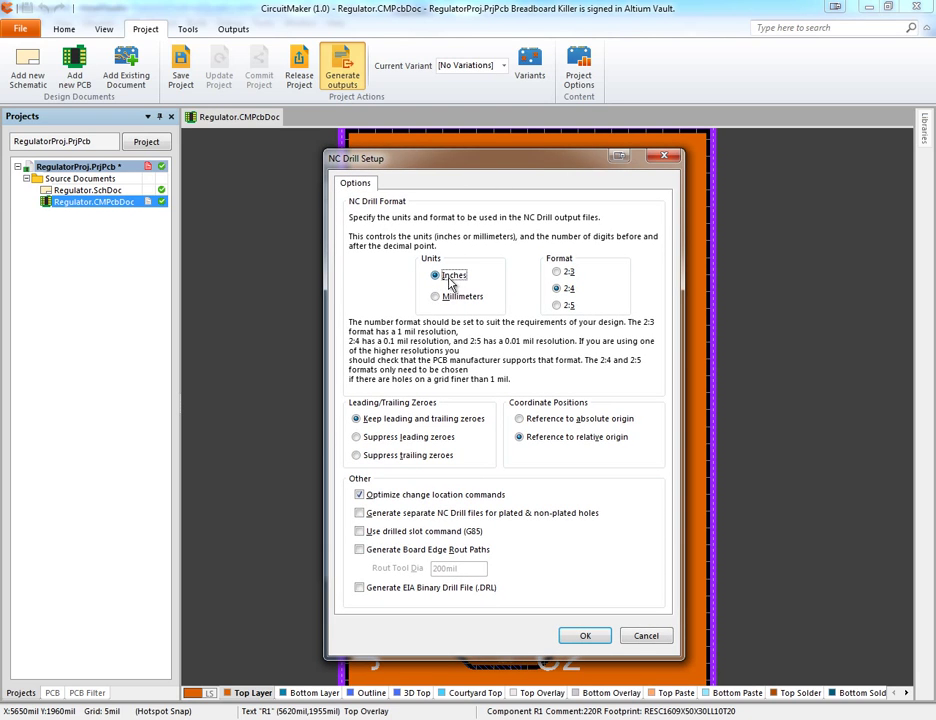
{"action": "left_click", "coordinate": [567, 292]}
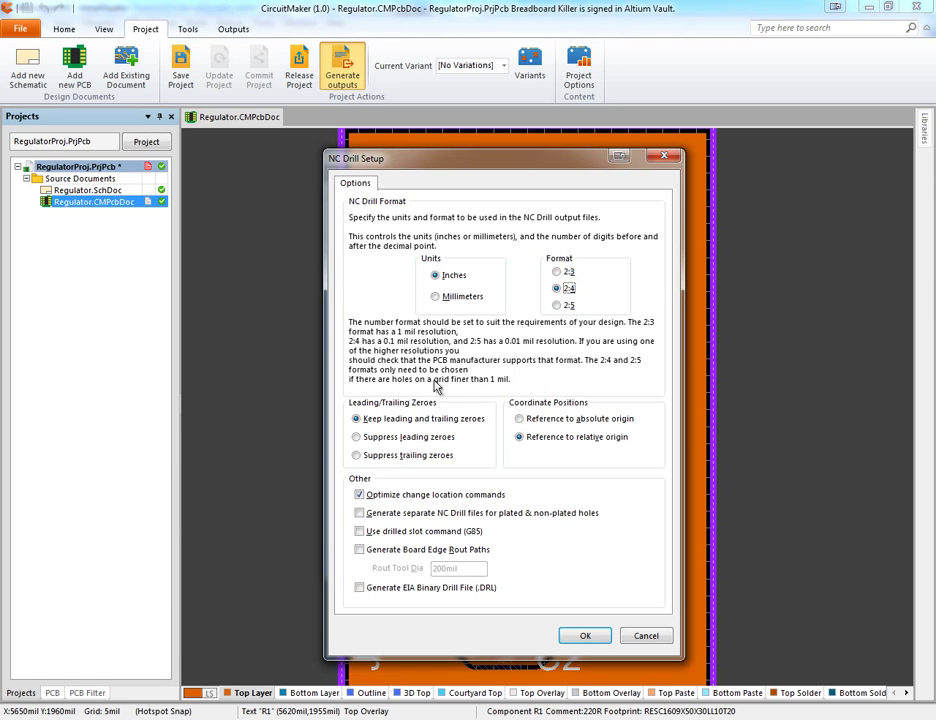
{"action": "left_click", "coordinate": [349, 419]}
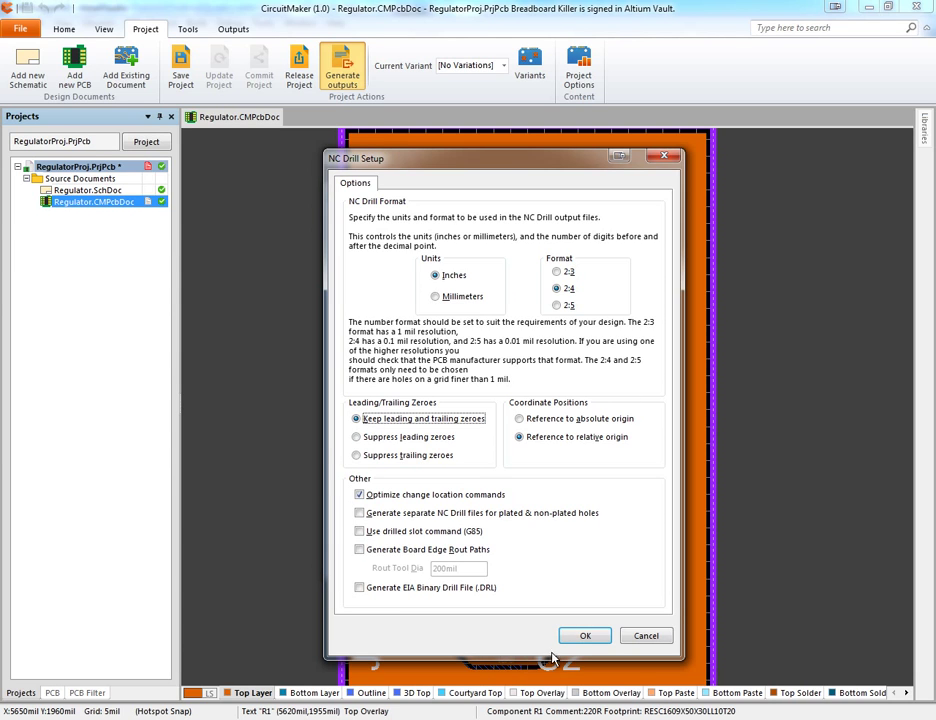
{"action": "left_click", "coordinate": [585, 636]}
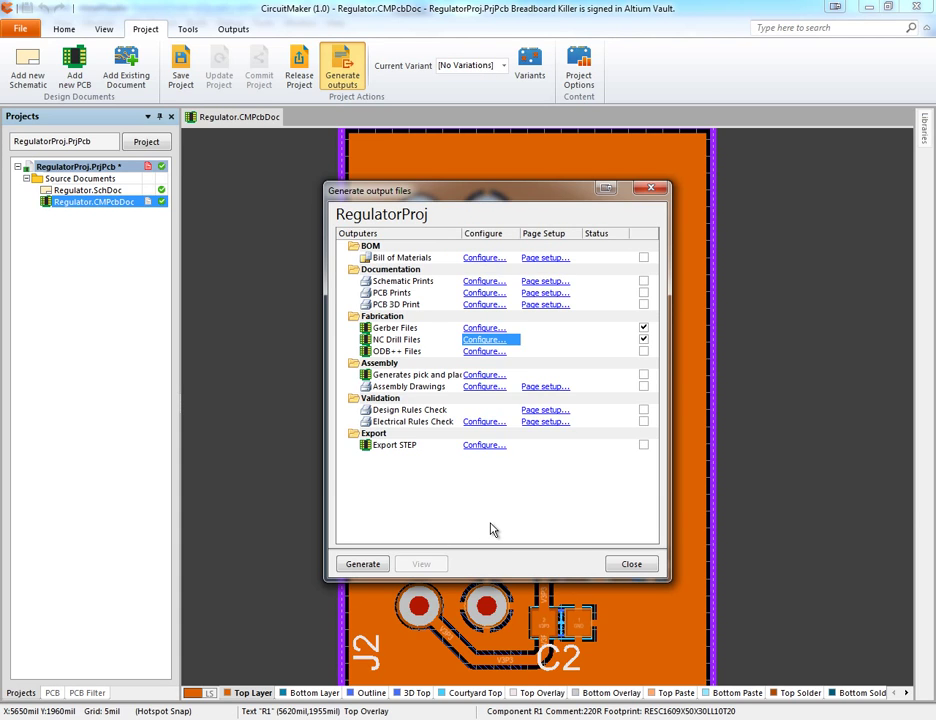
- Generate the Gerber and NC drill files and save them as RegulatorProj.Zip in C:\Outputs
{"action": "left_click", "coordinate": [362, 566]}
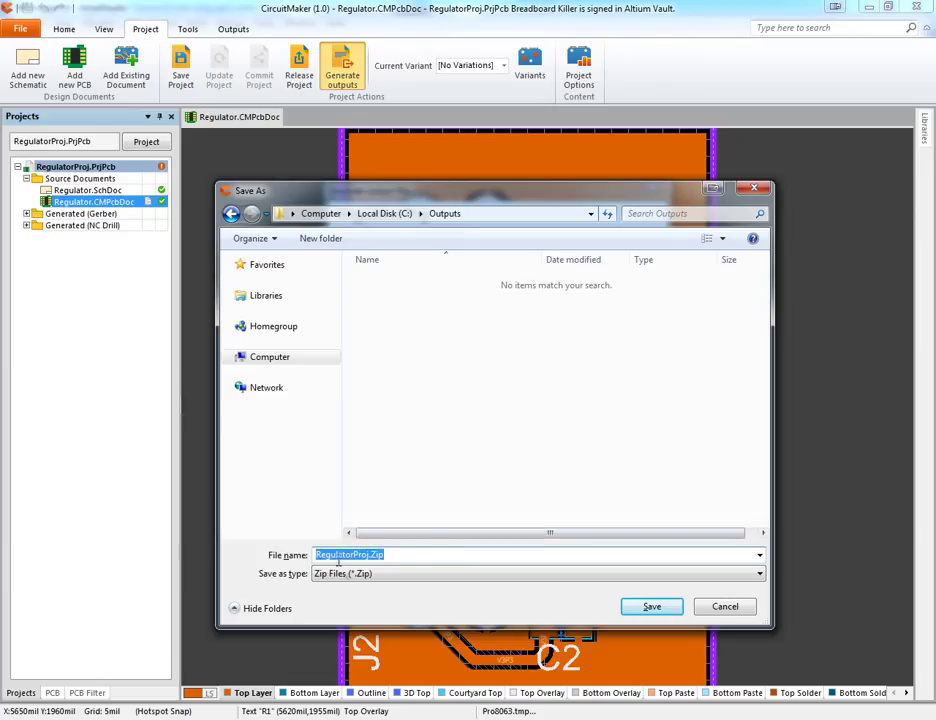
{"action": "left_click", "coordinate": [392, 558]}
{"action": "left_click", "coordinate": [398, 556]}
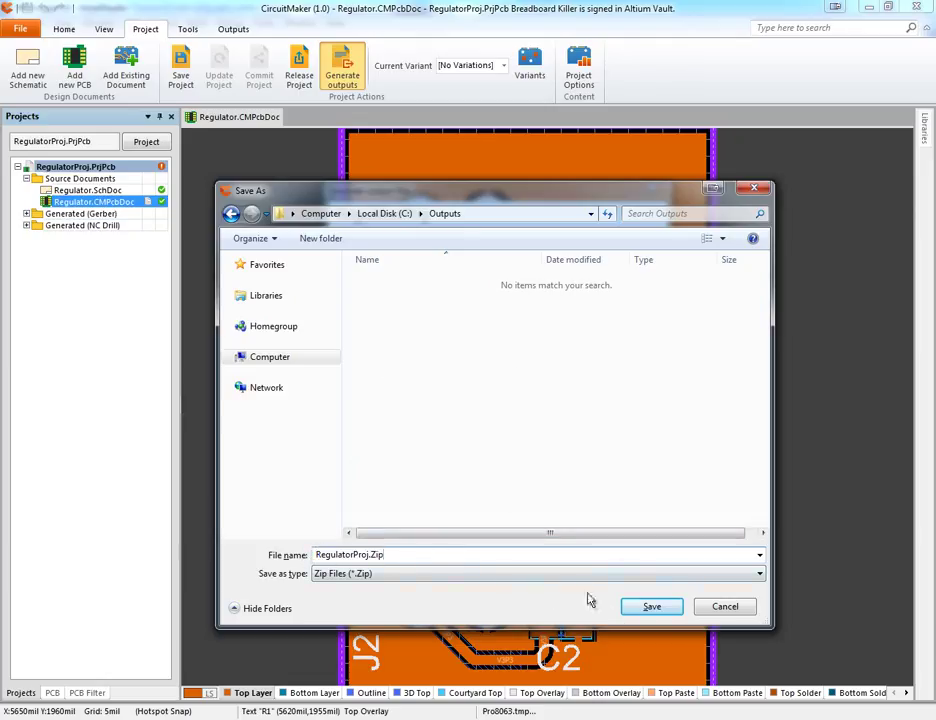
{"action": "left_click", "coordinate": [652, 608]}
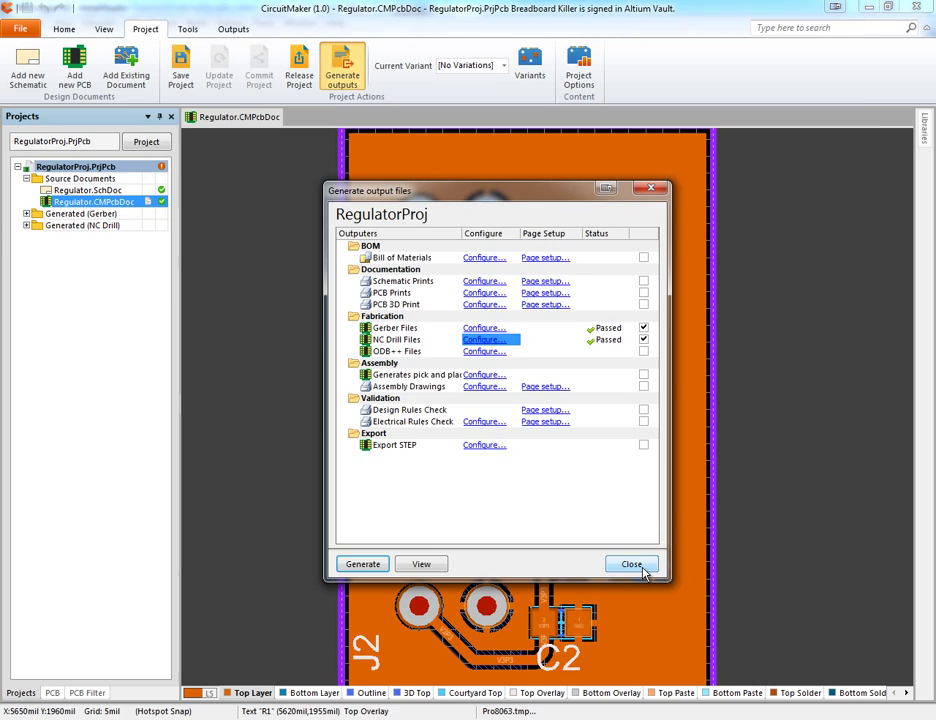
- Close the output dialog, browse the Gerber folder in C:\Outputs\RegulatorProj, then open NC Drill
{"action": "left_click", "coordinate": [643, 566]}
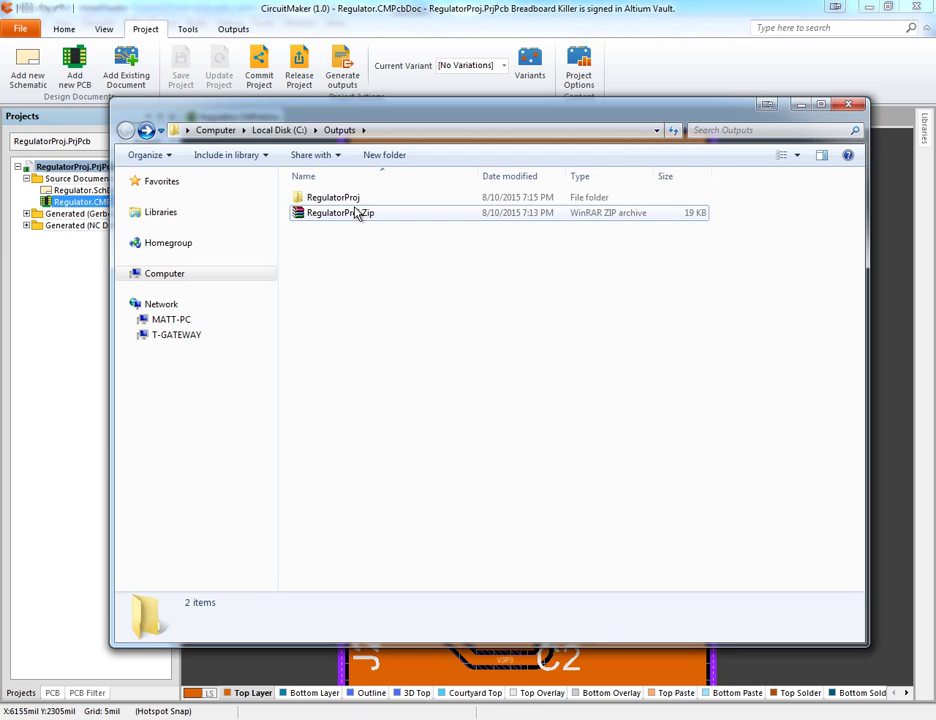
{"action": "left_click", "coordinate": [366, 215]}
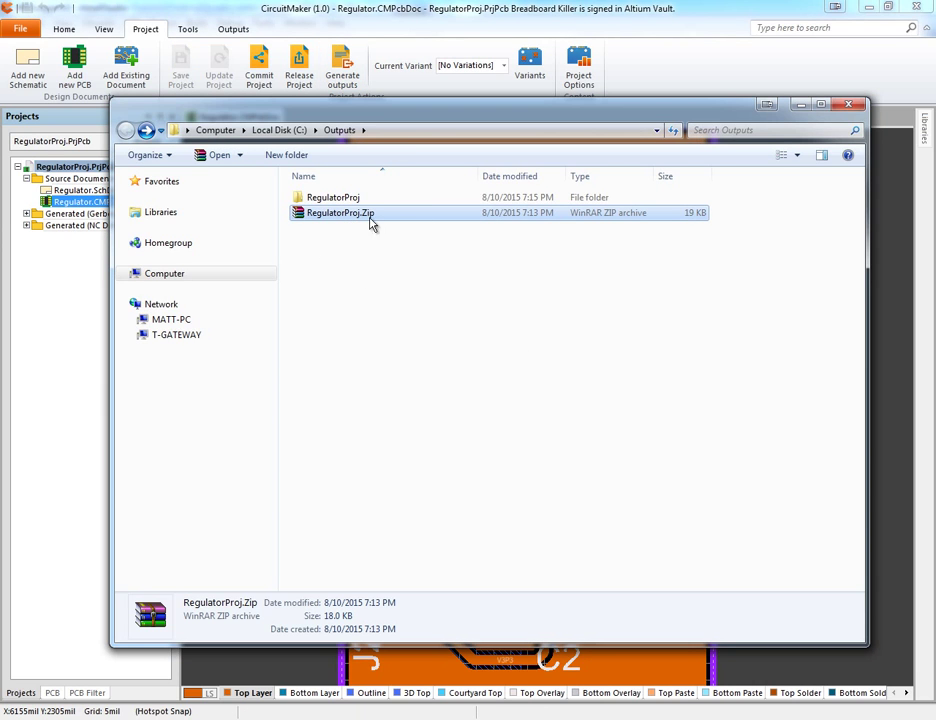
{"action": "double_click", "coordinate": [348, 203]}
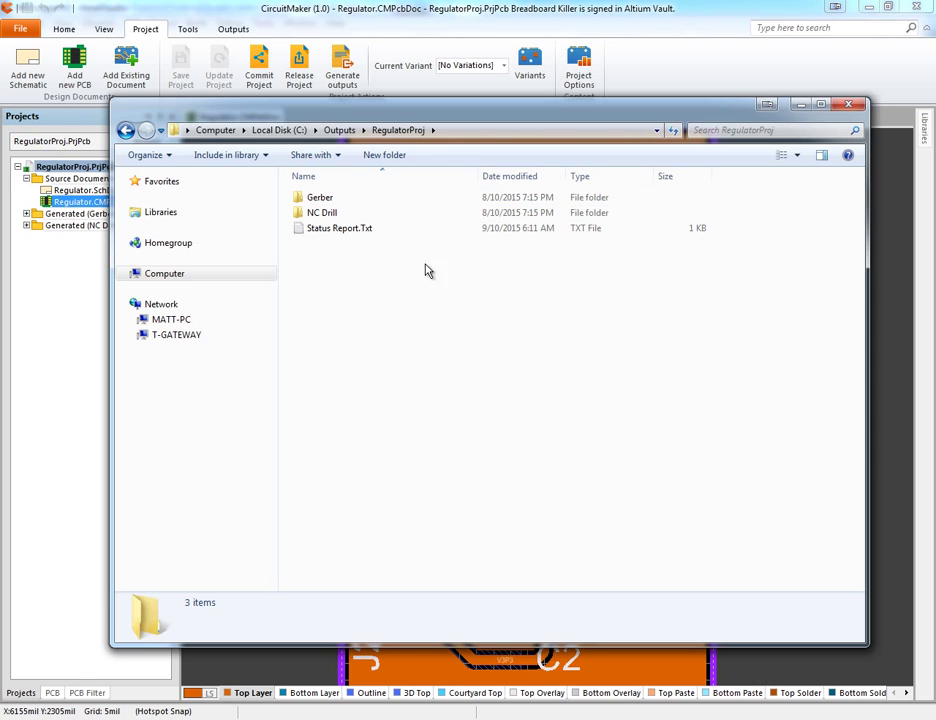
{"action": "left_click", "coordinate": [340, 212]}
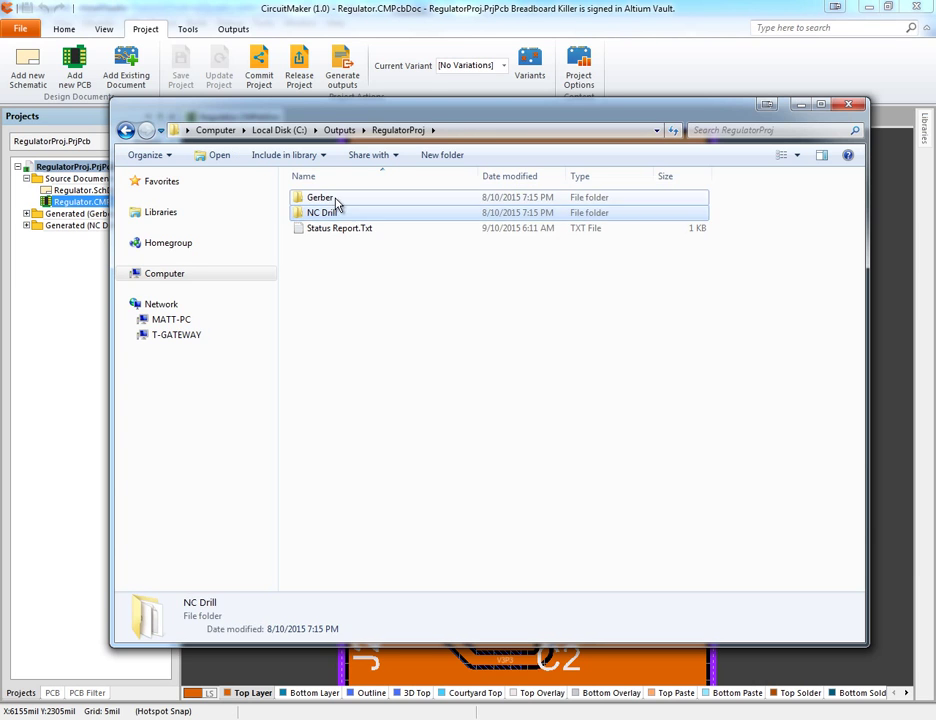
{"action": "double_click", "coordinate": [335, 199]}
{"action": "left_click_drag", "start_coordinate": [392, 585], "coordinate": [424, 487]}
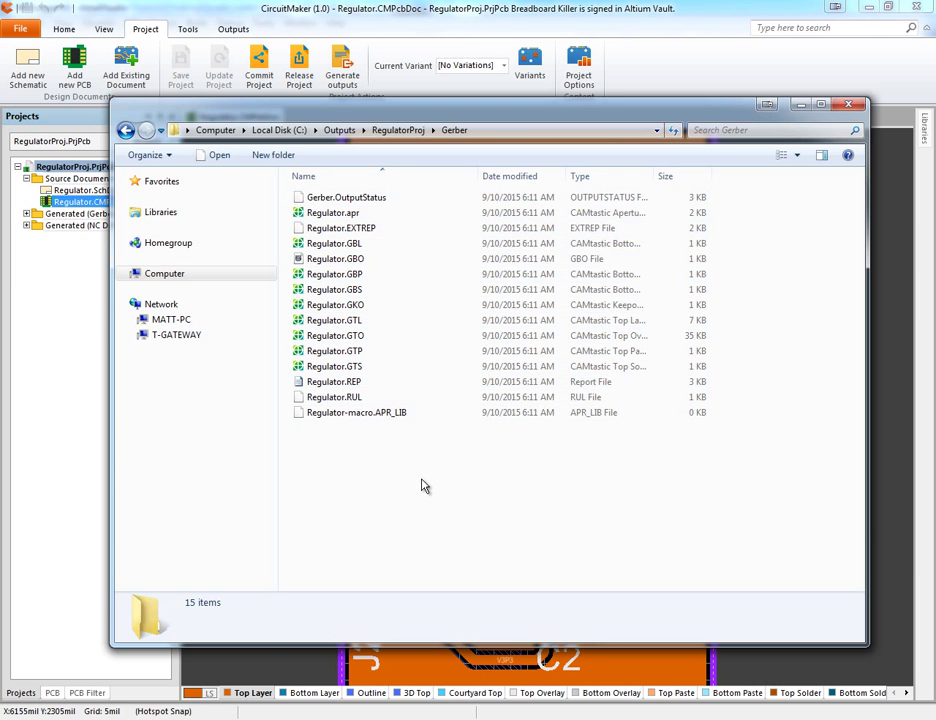
{"action": "key", "text": "BackSpace"}
{"action": "double_click", "coordinate": [334, 212]}
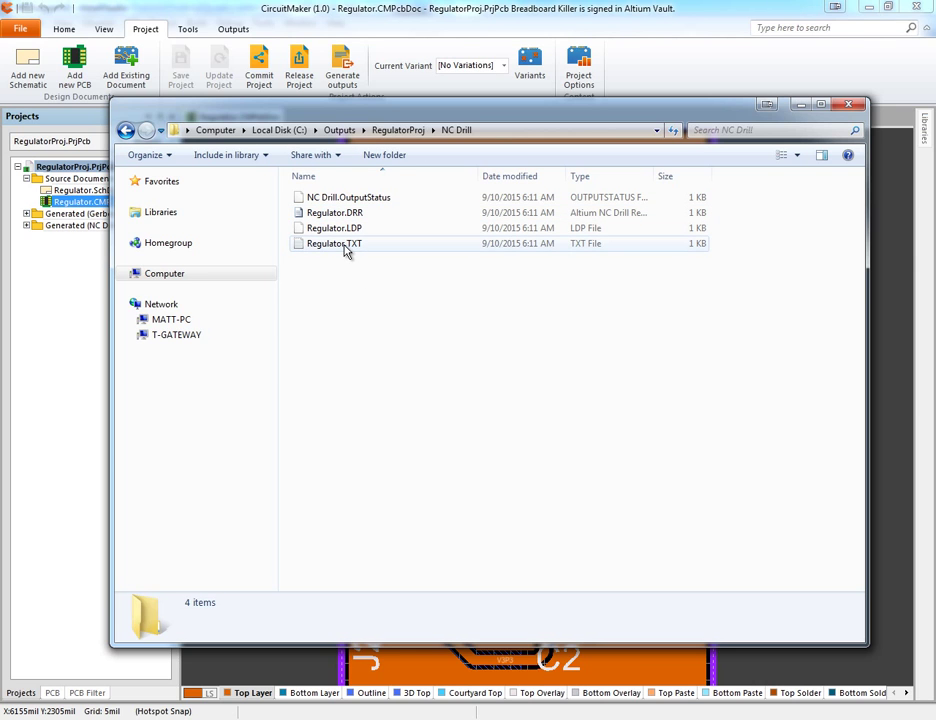
- Cut Regulator.TXT from the NC Drill folder and paste it into the Gerber folder
{"action": "right_click", "coordinate": [345, 247]}
{"action": "left_click", "coordinate": [205, 618]}
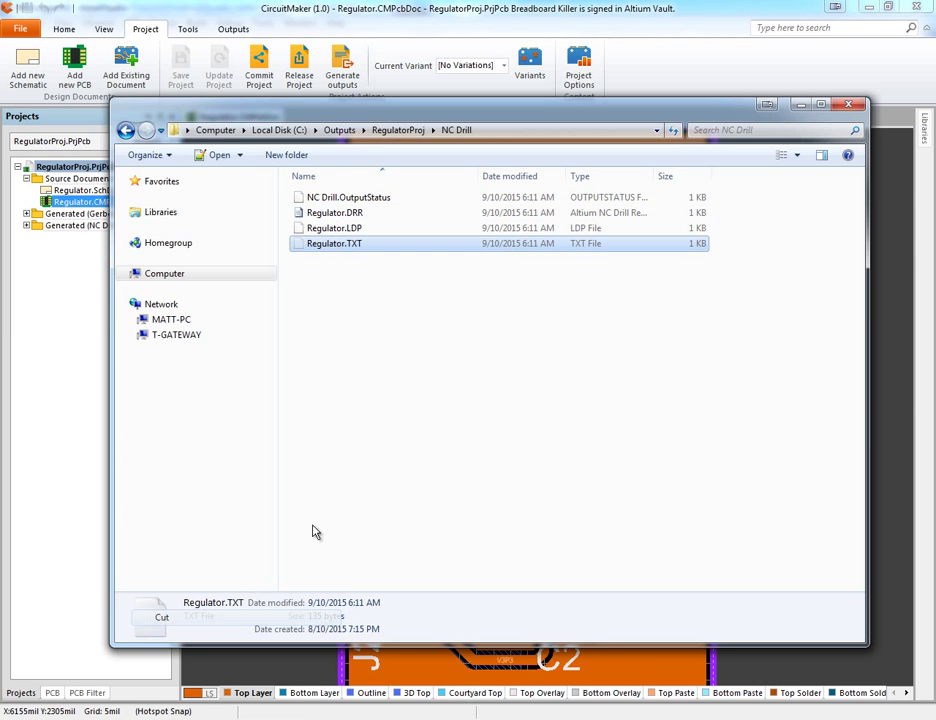
{"action": "key", "text": "BackSpace"}
{"action": "double_click", "coordinate": [346, 194]}
{"action": "key", "text": "shift+F10"}
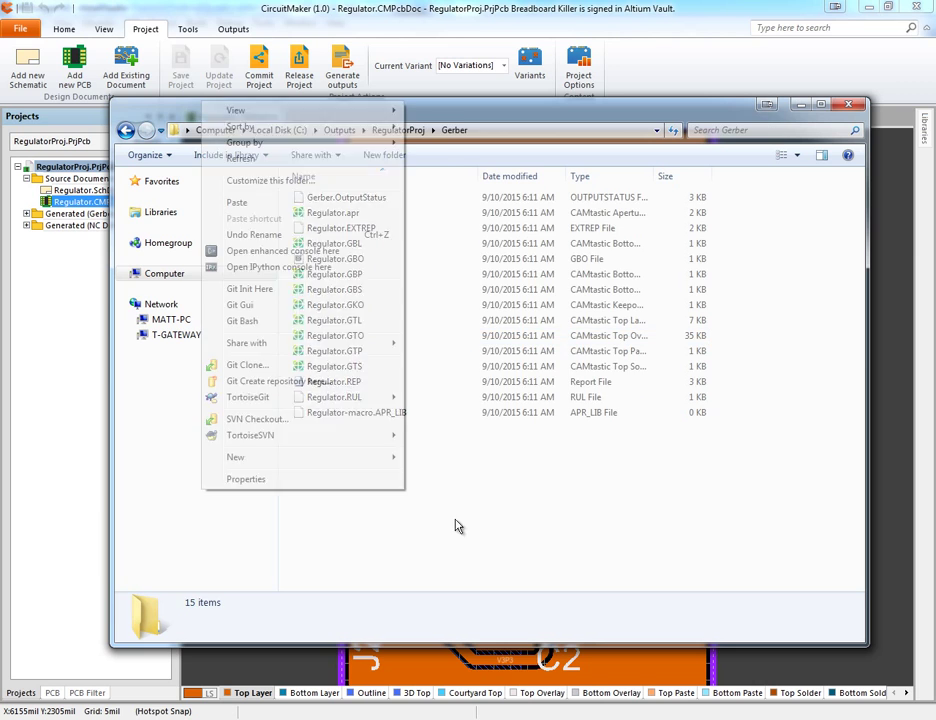
{"action": "left_click", "coordinate": [246, 202]}
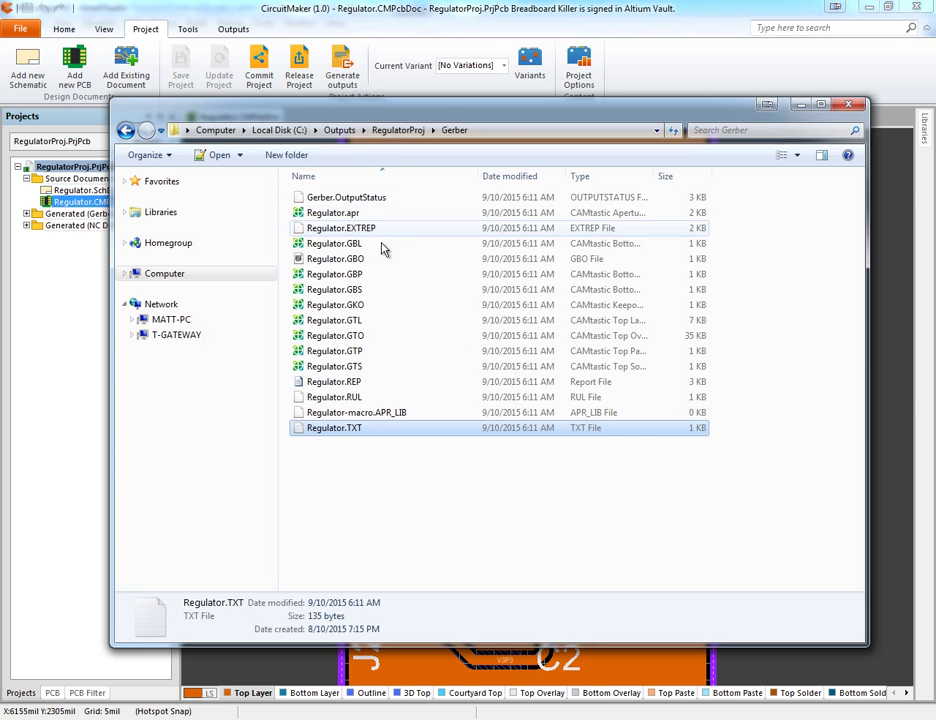
- Select Regulator.GBL through Regulator.GTS plus Regulator.TXT
{"action": "left_click", "coordinate": [368, 245]}
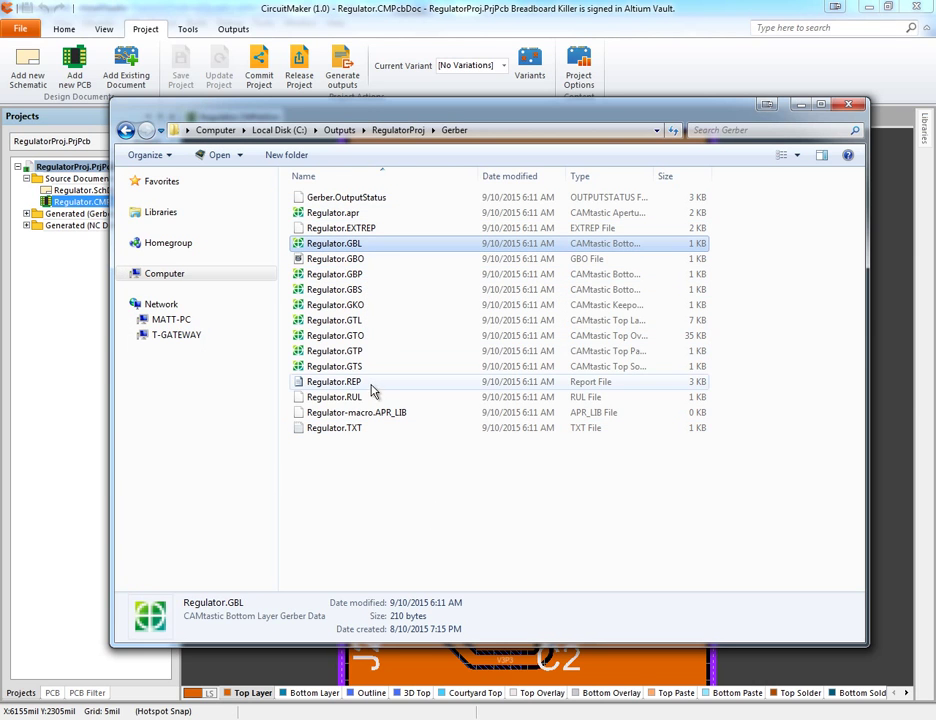
{"action": "left_click", "coordinate": [368, 367], "text": "shift"}
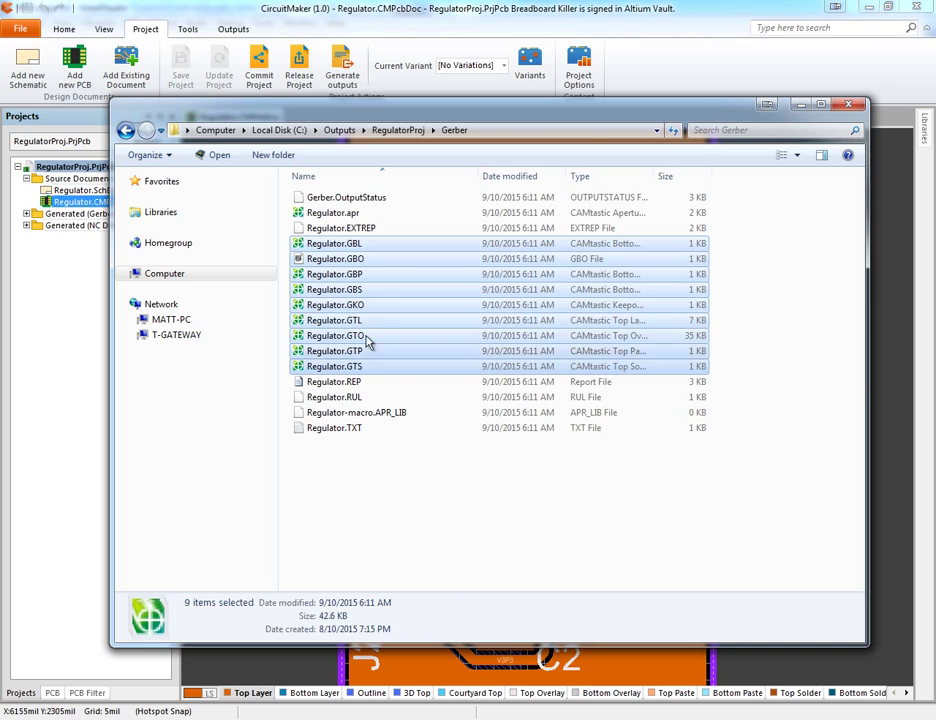
{"action": "left_click", "coordinate": [360, 428], "text": "ctrl"}
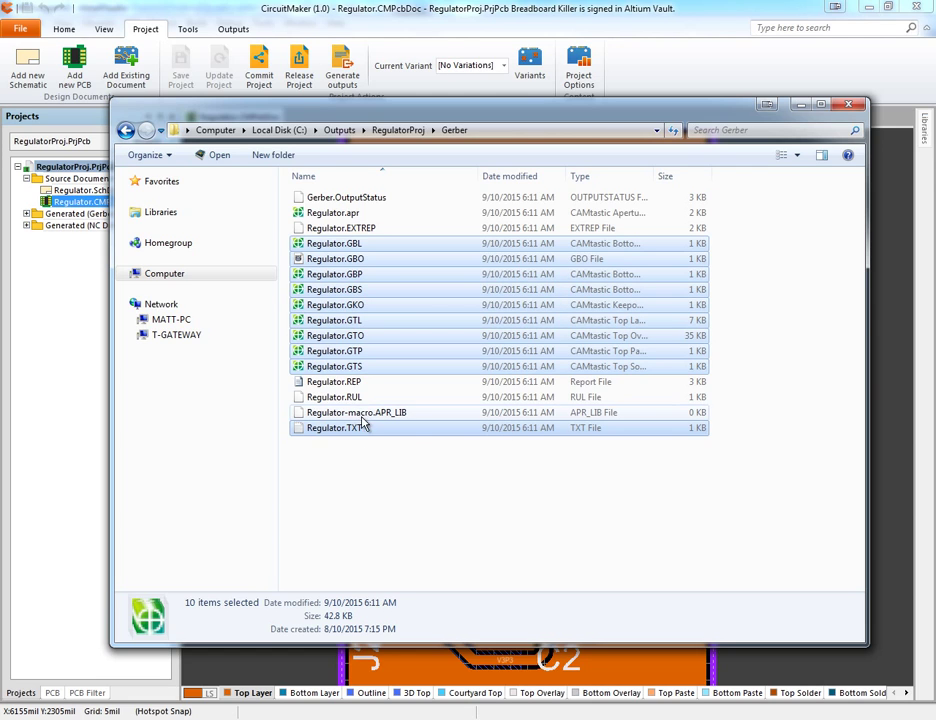
- Pack the ten selected files into a ZIP-format Gerber.zip with WinRAR, then select the new archive
{"action": "right_click", "coordinate": [355, 320]}
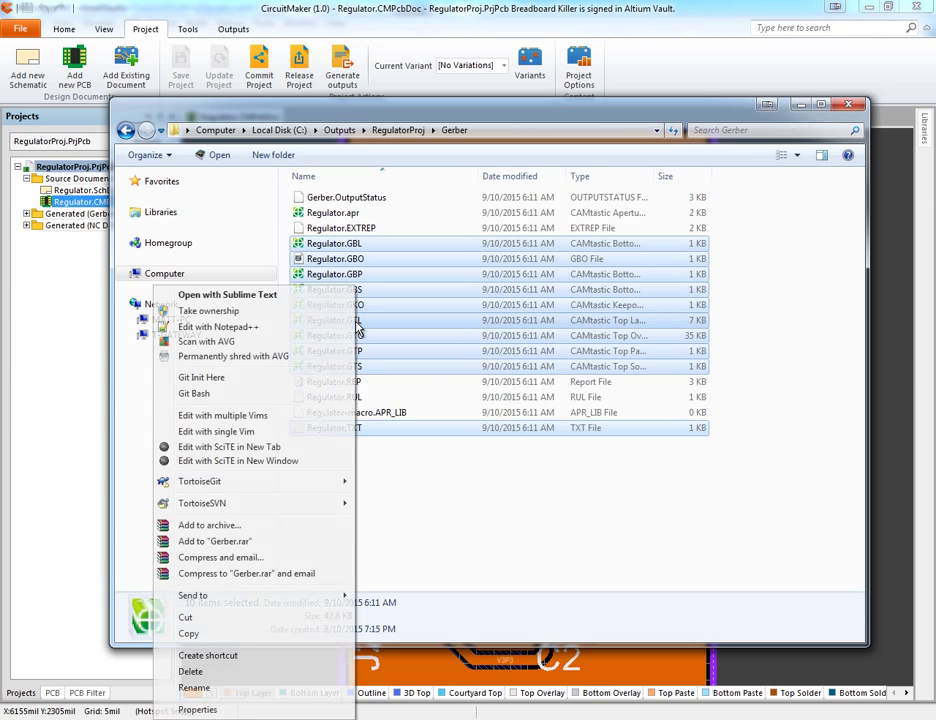
{"action": "left_click", "coordinate": [255, 528]}
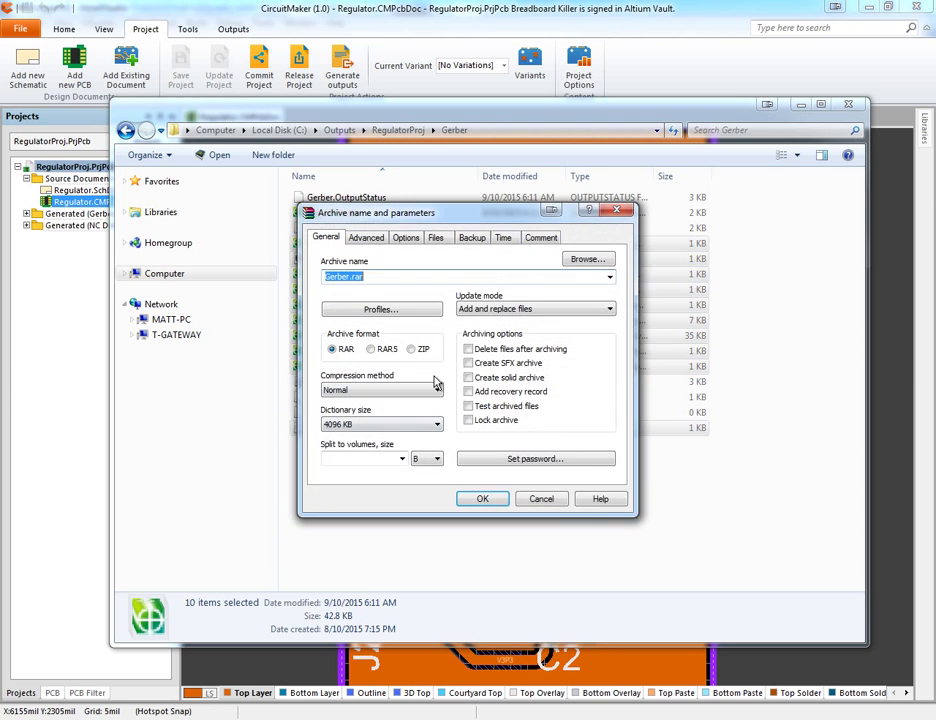
{"action": "left_click", "coordinate": [410, 349]}
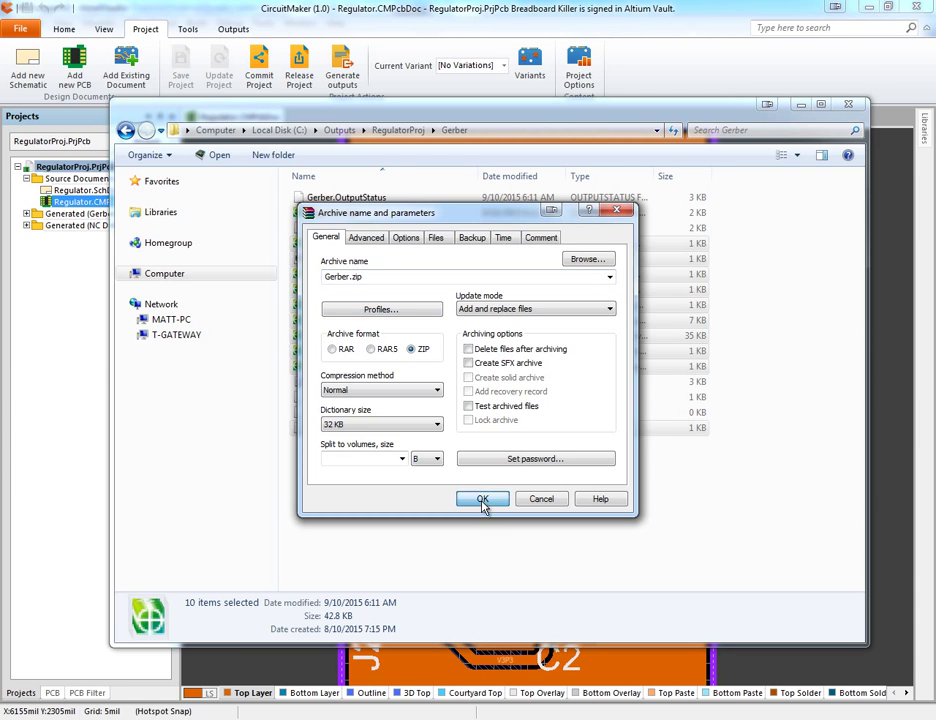
{"action": "left_click", "coordinate": [482, 498]}
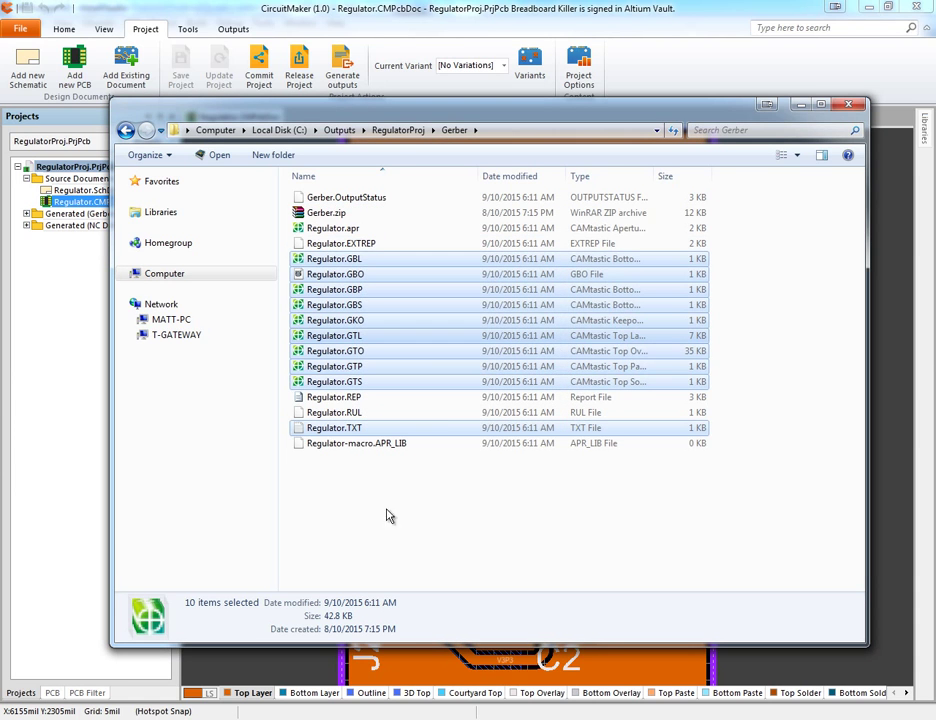
{"action": "left_click", "coordinate": [390, 516]}
{"action": "left_click", "coordinate": [331, 213]}
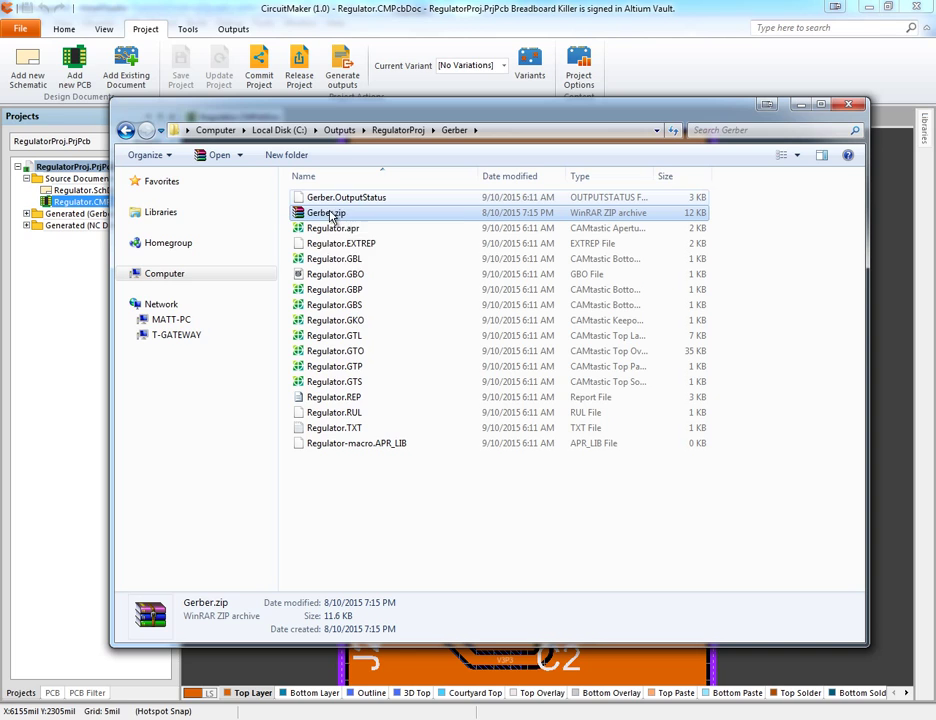
- Paste Gerber.zip into the RegulatorProj folder and rename it Regulator.zip
{"action": "key", "text": "BackSpace"}
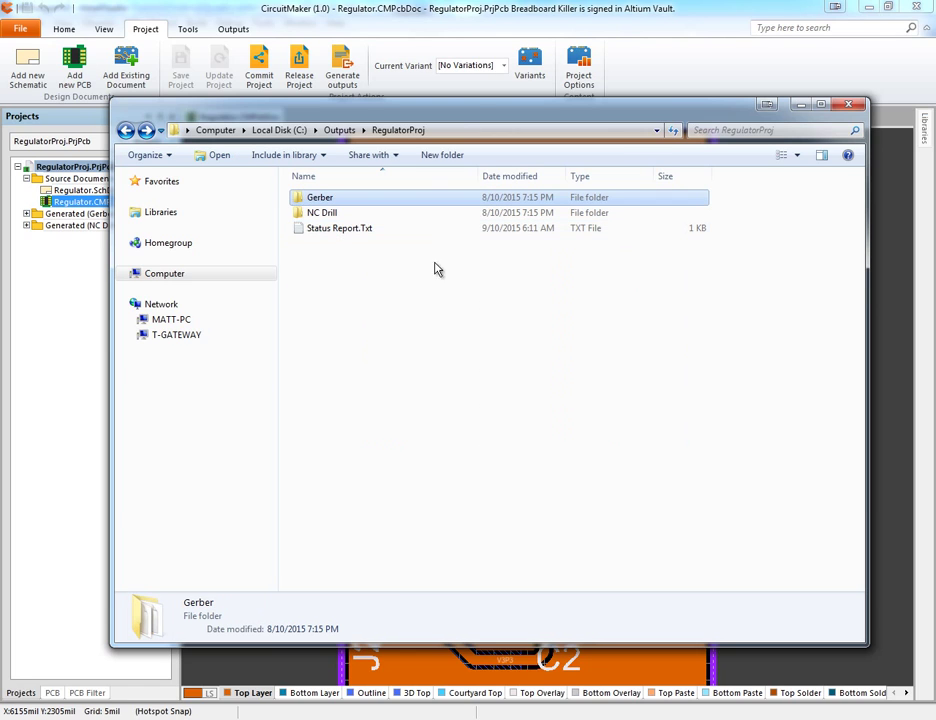
{"action": "key", "text": "ctrl+v"}
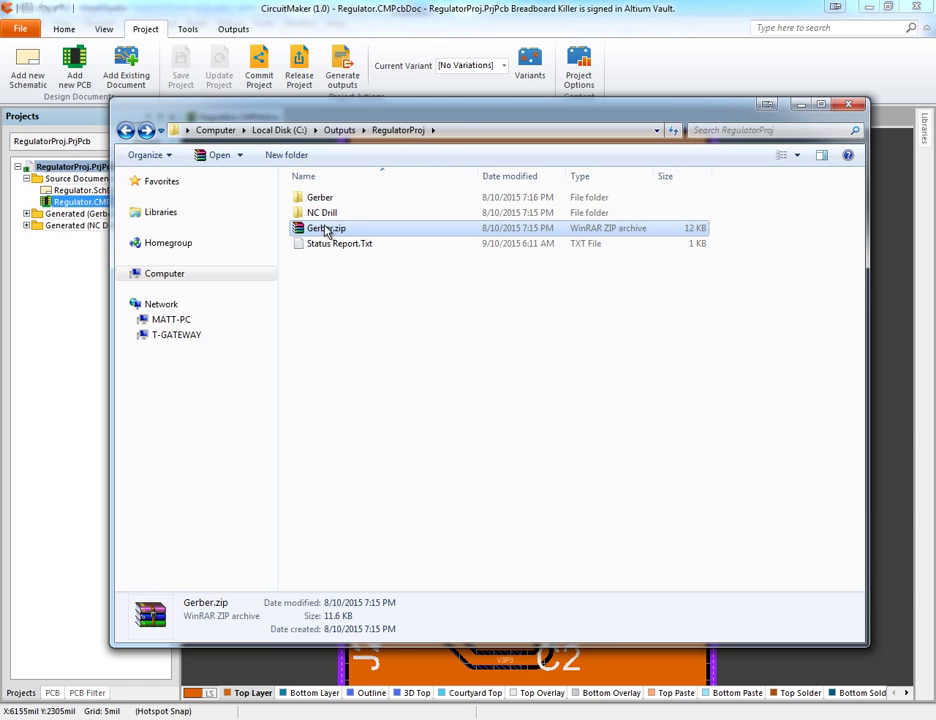
{"action": "left_click", "coordinate": [326, 232]}
{"action": "type", "text": "Regulator"}
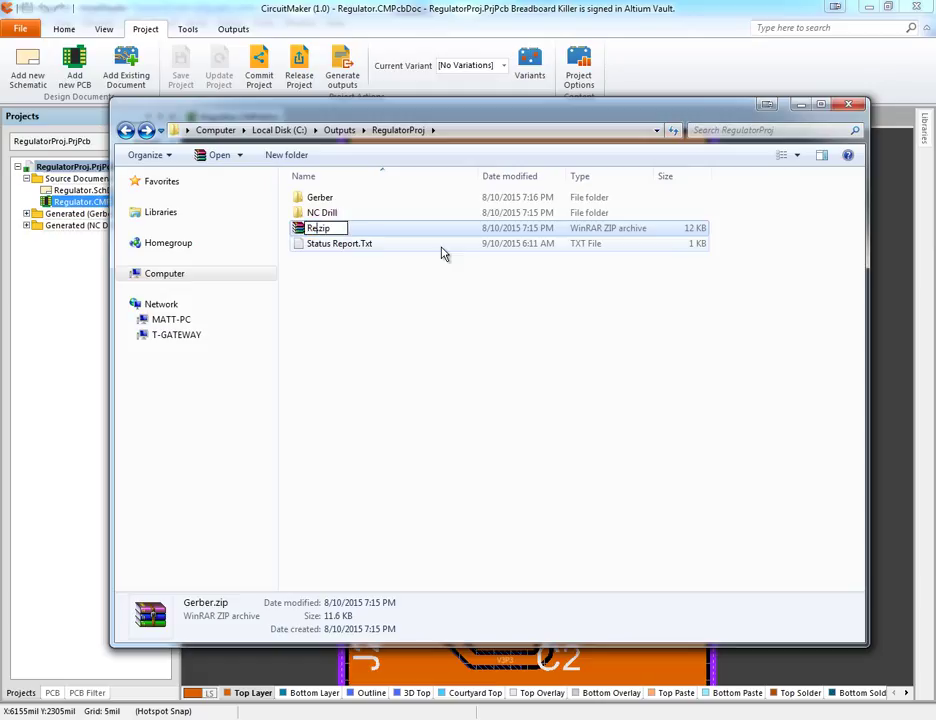
{"action": "key", "text": "Return"}
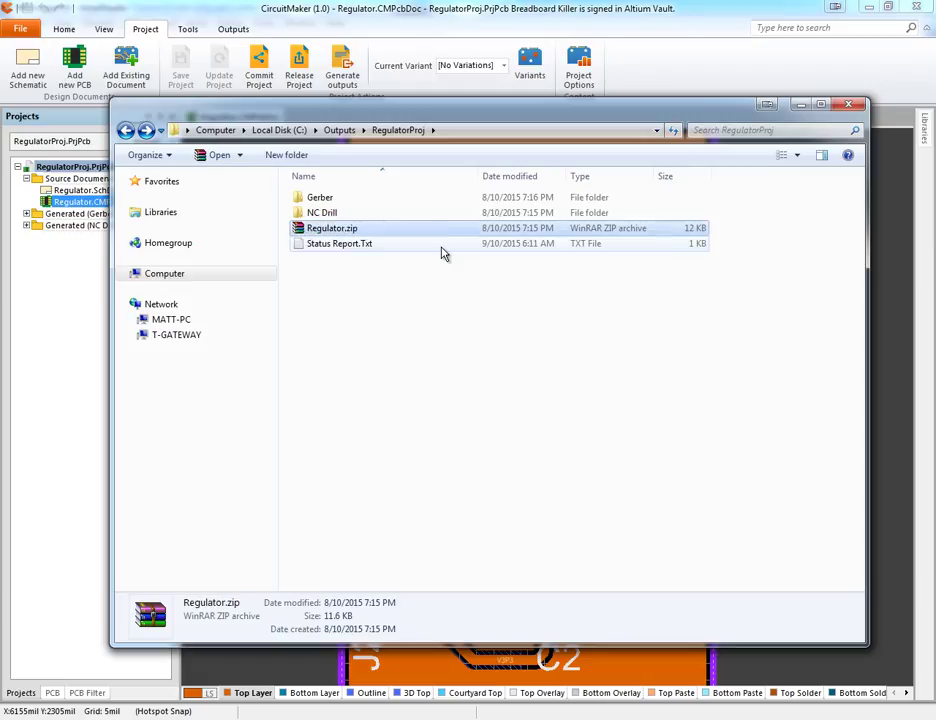
- Check the layer files inside Regulator.zip in WinRAR, then close the archive
{"action": "double_click", "coordinate": [342, 232]}
{"action": "left_click_drag", "start_coordinate": [240, 436], "coordinate": [191, 242]}
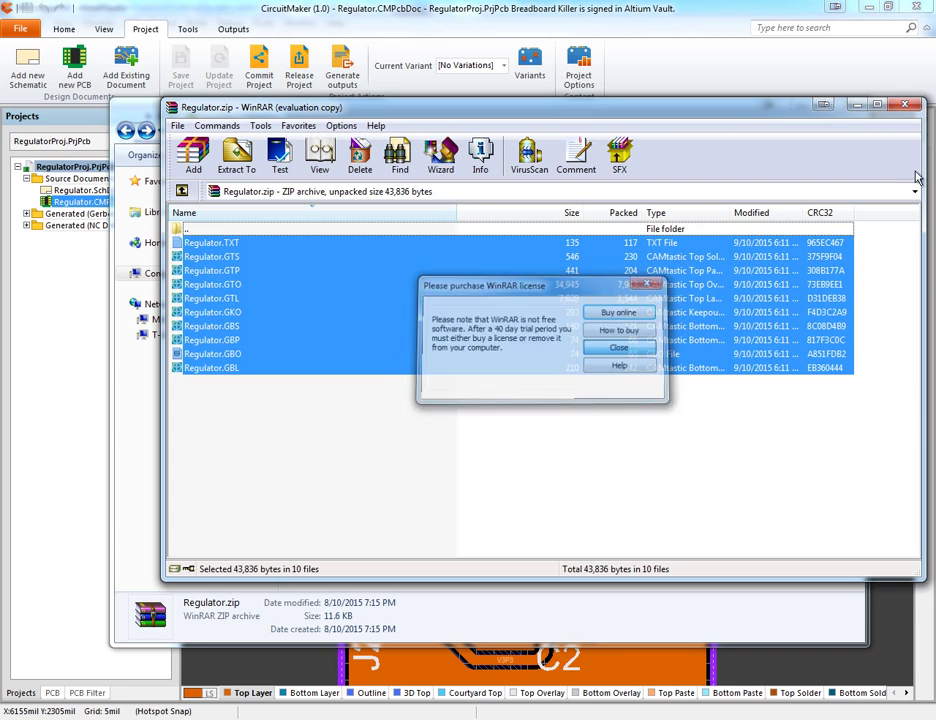
{"action": "key", "text": "Escape"}
{"action": "left_click", "coordinate": [905, 104]}
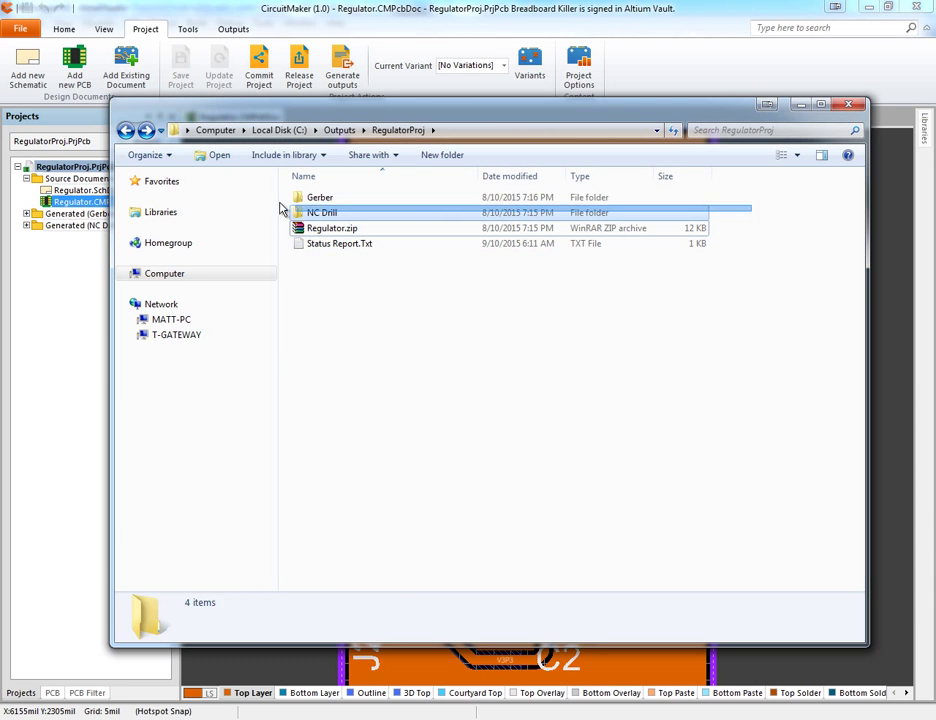
{"action": "left_click_drag", "start_coordinate": [281, 210], "coordinate": [274, 194]}
- Upload Regulator.zip from the RegulatorProj folder to Breadboard Killer's PCB upload page
{"action": "left_click", "coordinate": [729, 297]}
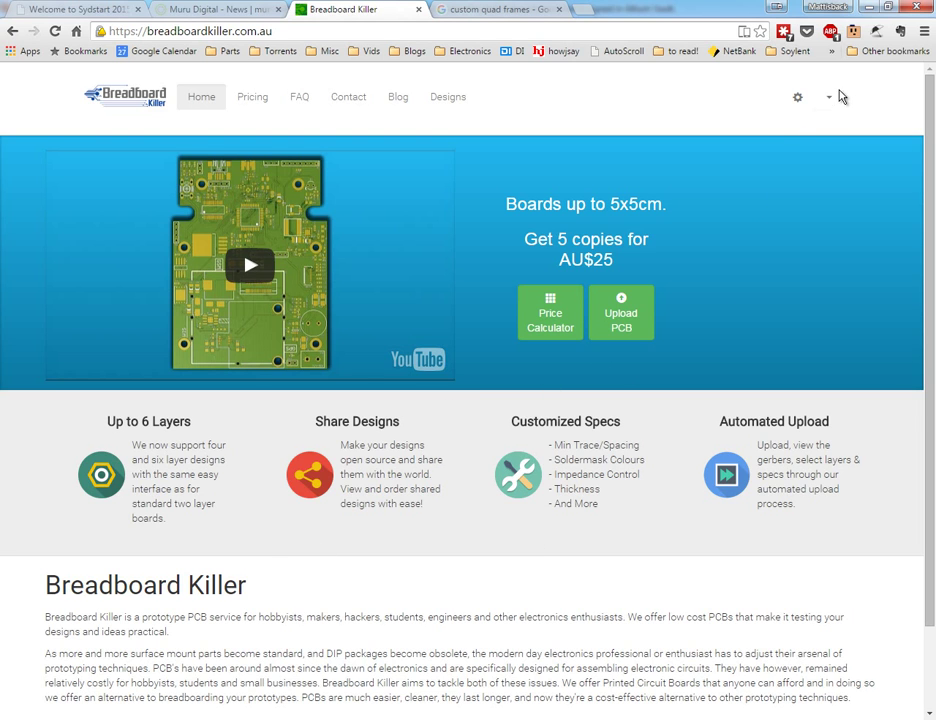
{"action": "left_click", "coordinate": [625, 329]}
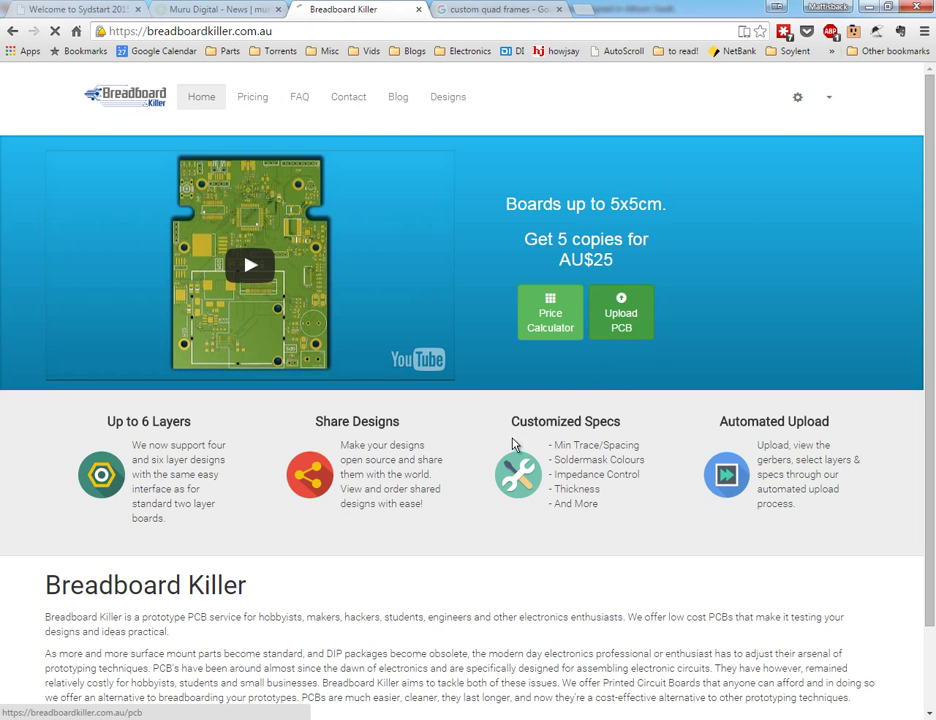
{"action": "key", "text": "alt+Tab"}
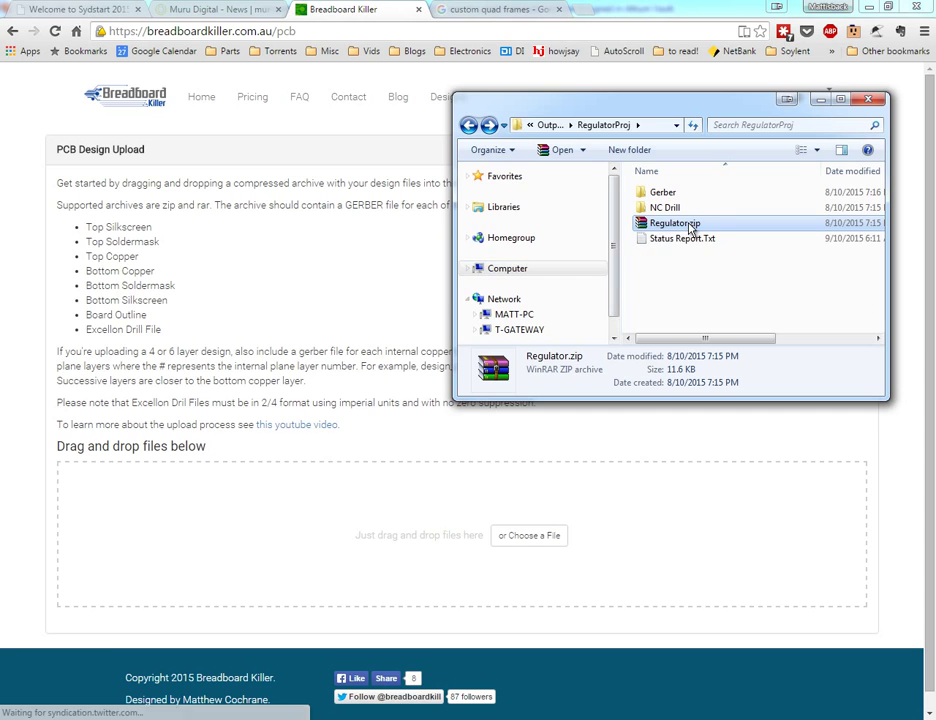
{"action": "left_click_drag", "start_coordinate": [695, 228], "coordinate": [382, 532]}
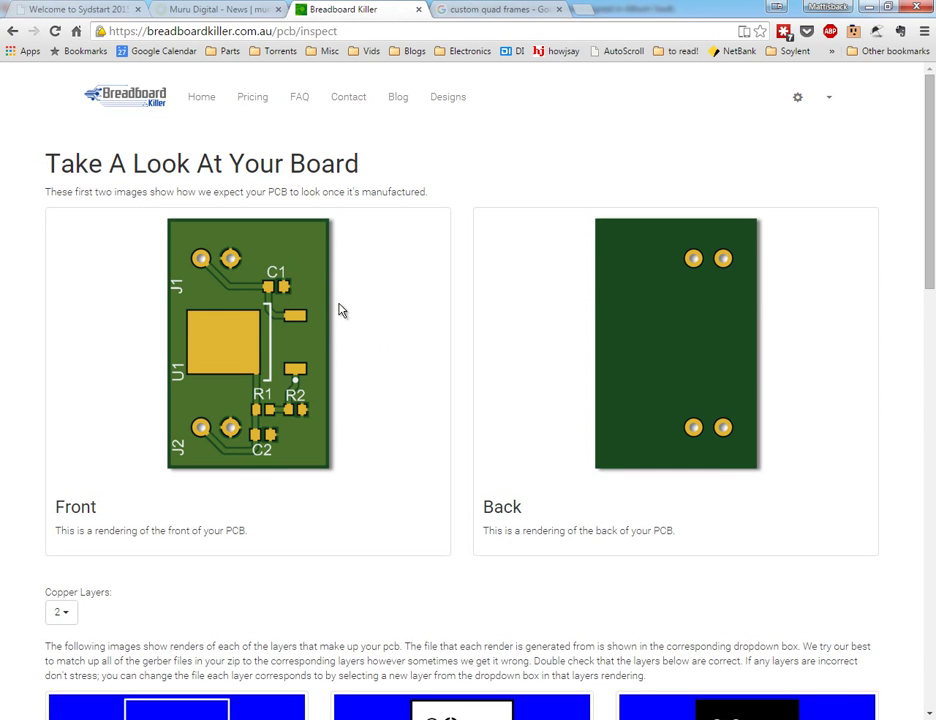
- Scroll through the layer renderings, checking each against its Regulator file like Regulator.GKO, then return to the top
{"action": "scroll", "coordinate": [516, 374], "scroll_direction": "down", "scroll_amount": 6}
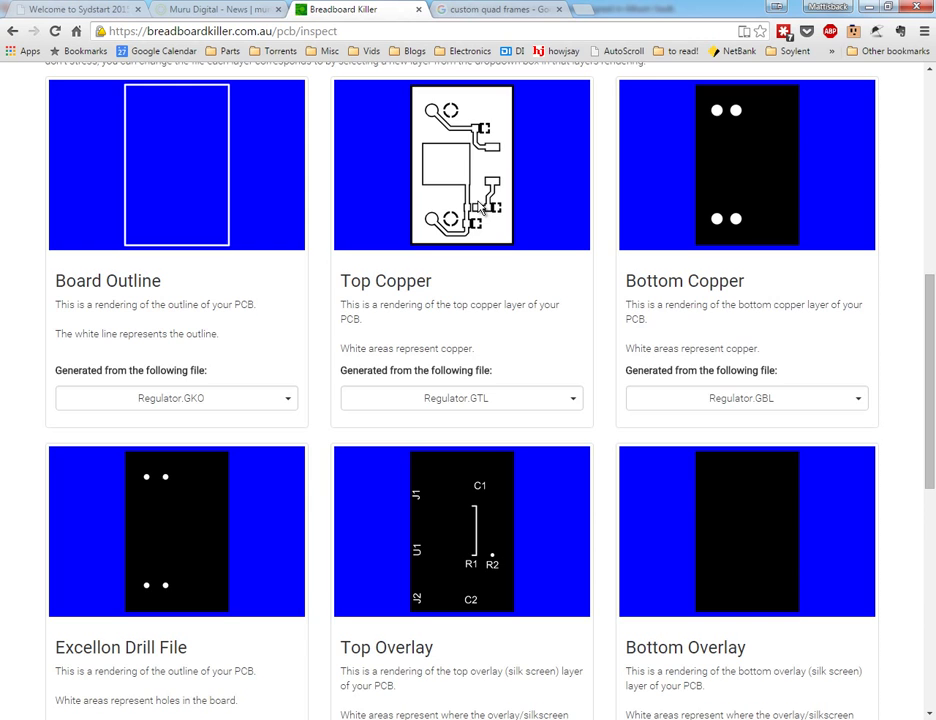
{"action": "scroll", "coordinate": [756, 512], "scroll_direction": "down", "scroll_amount": 7}
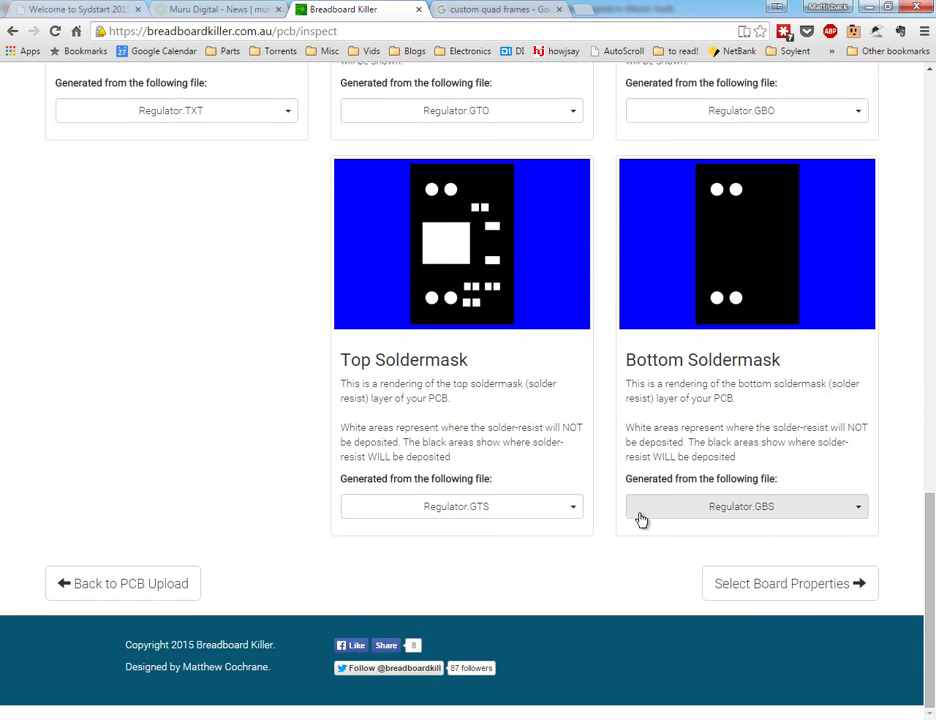
{"action": "scroll", "coordinate": [641, 520], "scroll_direction": "up", "scroll_amount": 3}
{"action": "scroll", "coordinate": [641, 520], "scroll_direction": "up", "scroll_amount": 10}
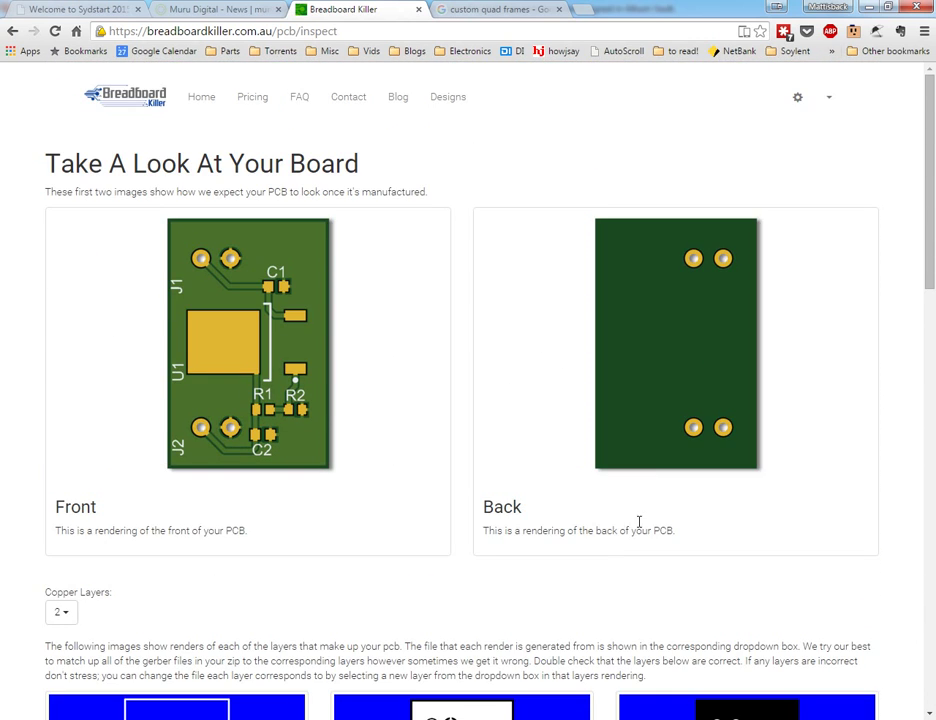